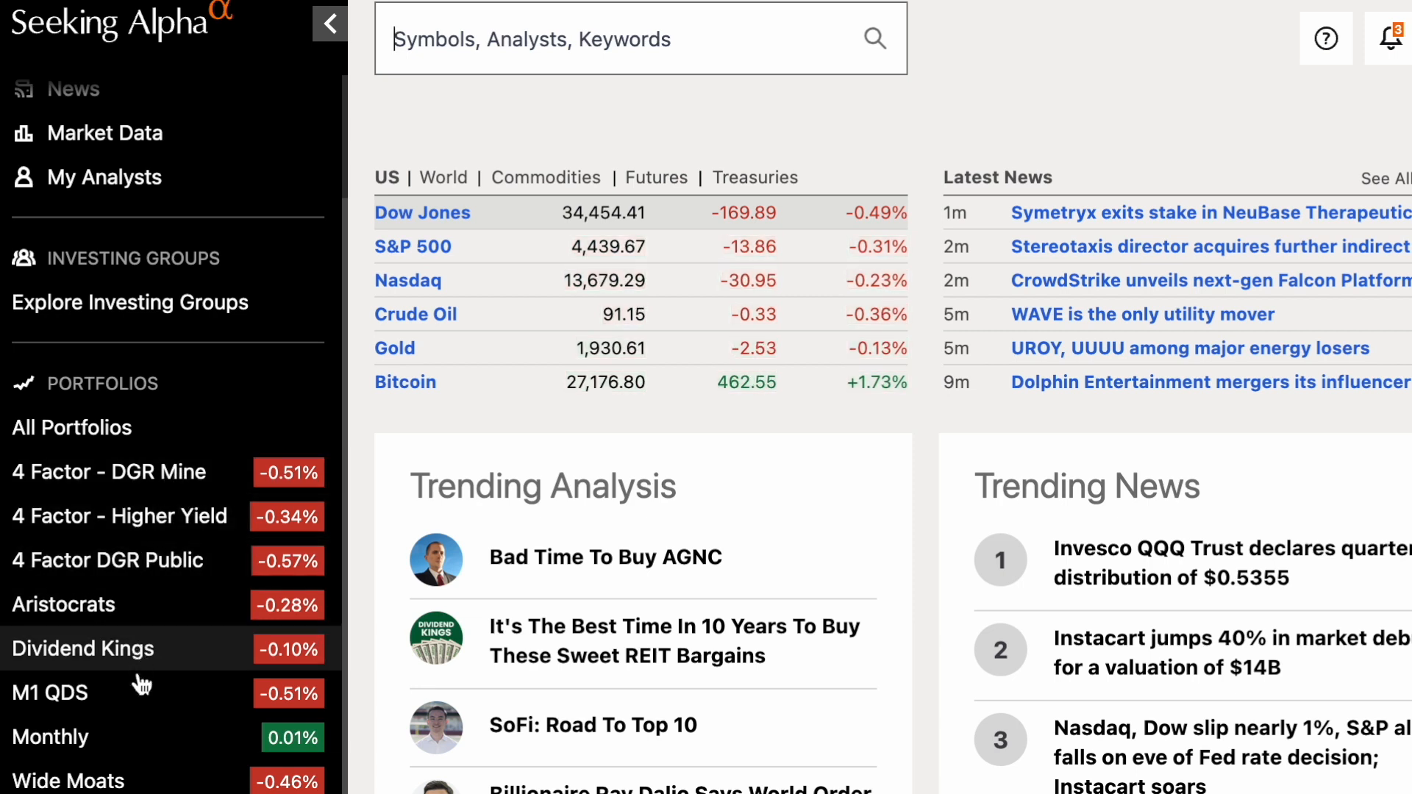
Step: Open the 4 Factor - Higher Yield portfolio and look through its holdings table
{"action": "left_click", "coordinate": [135, 526]}
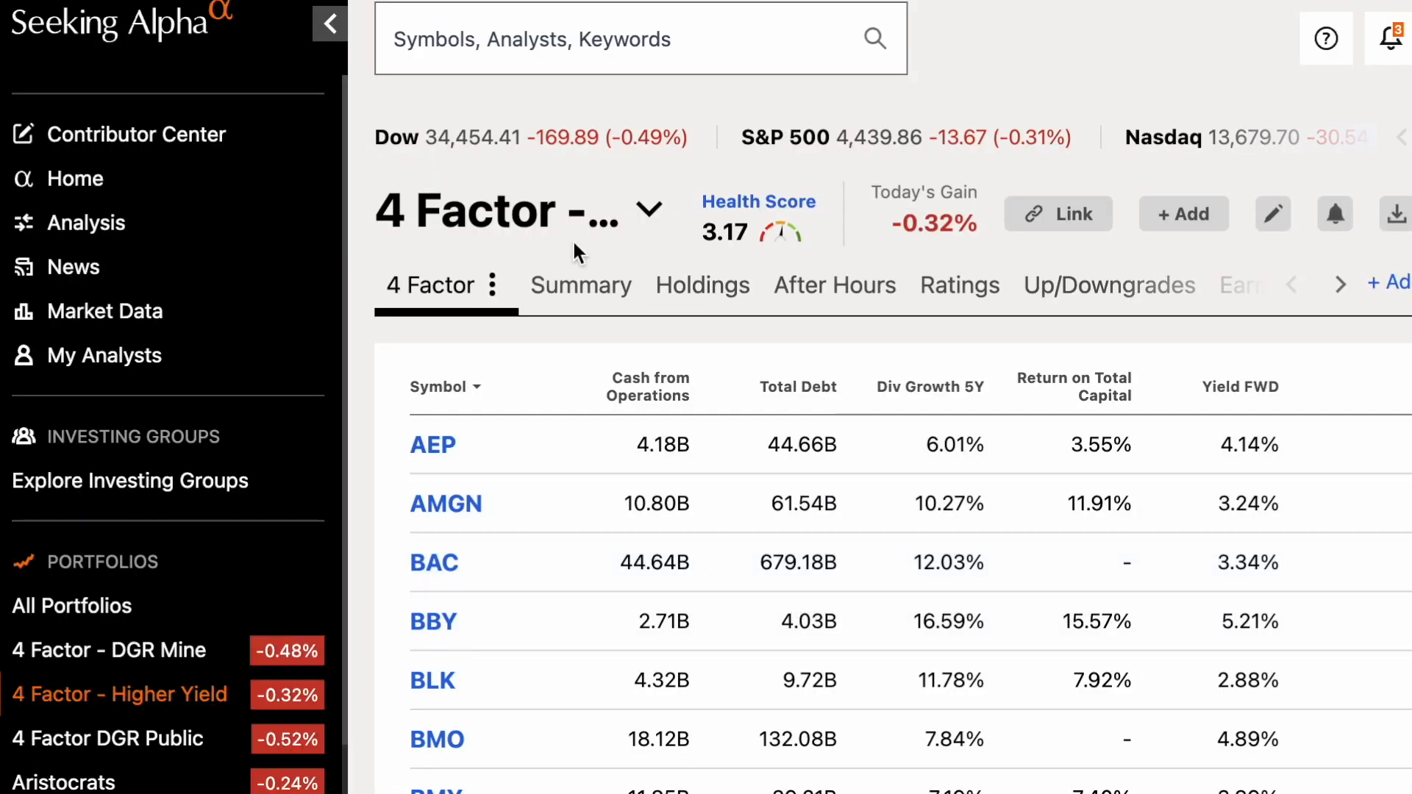
{"action": "scroll", "coordinate": [619, 531], "scroll_direction": "down", "scroll_amount": 20}
{"action": "scroll", "coordinate": [619, 531], "scroll_direction": "down", "scroll_amount": 10}
{"action": "scroll", "coordinate": [619, 531], "scroll_direction": "up", "scroll_amount": 20}
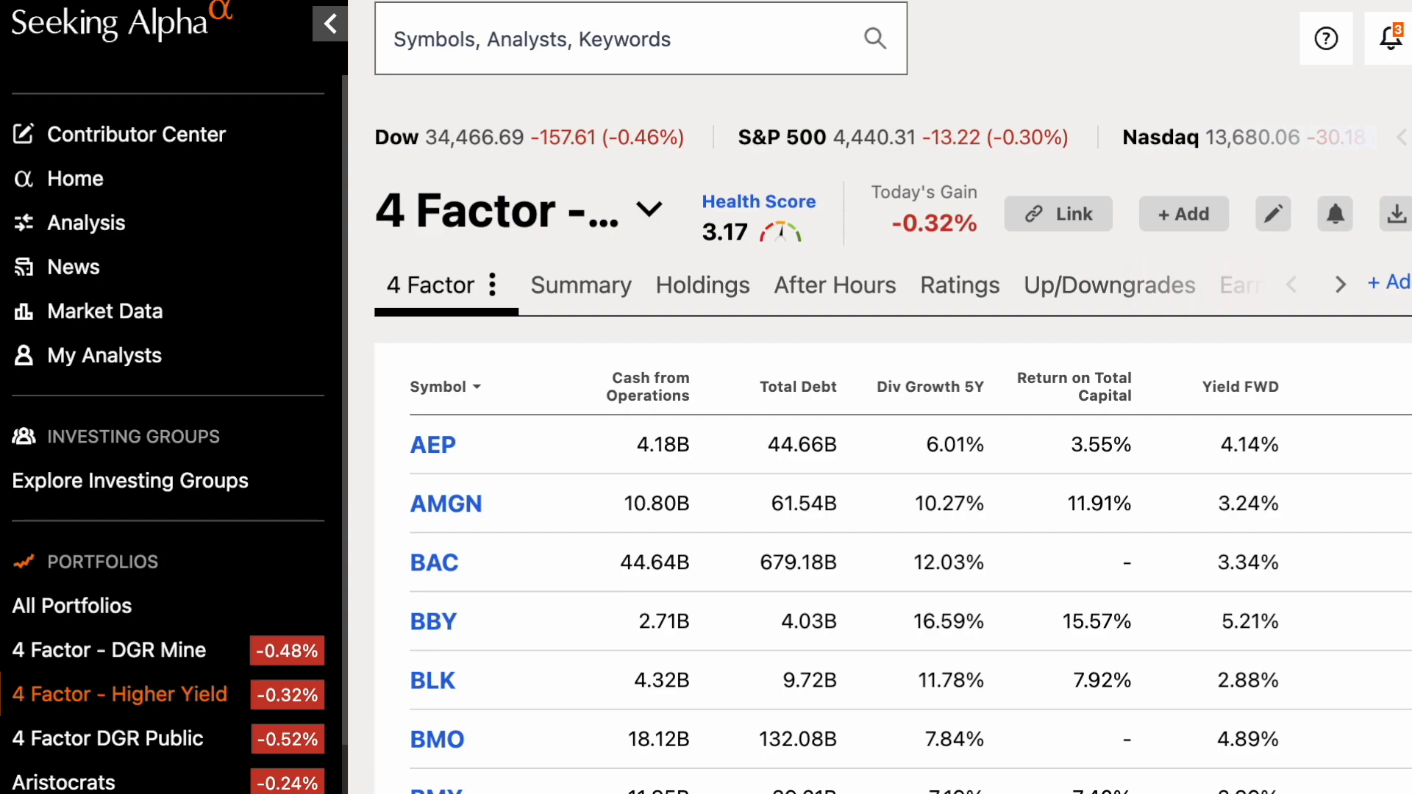
Step: Switch to the Numbers spreadsheet and insert an empty column between Total Debt and Div Growth 5Y
{"action": "key", "text": "super+Tab"}
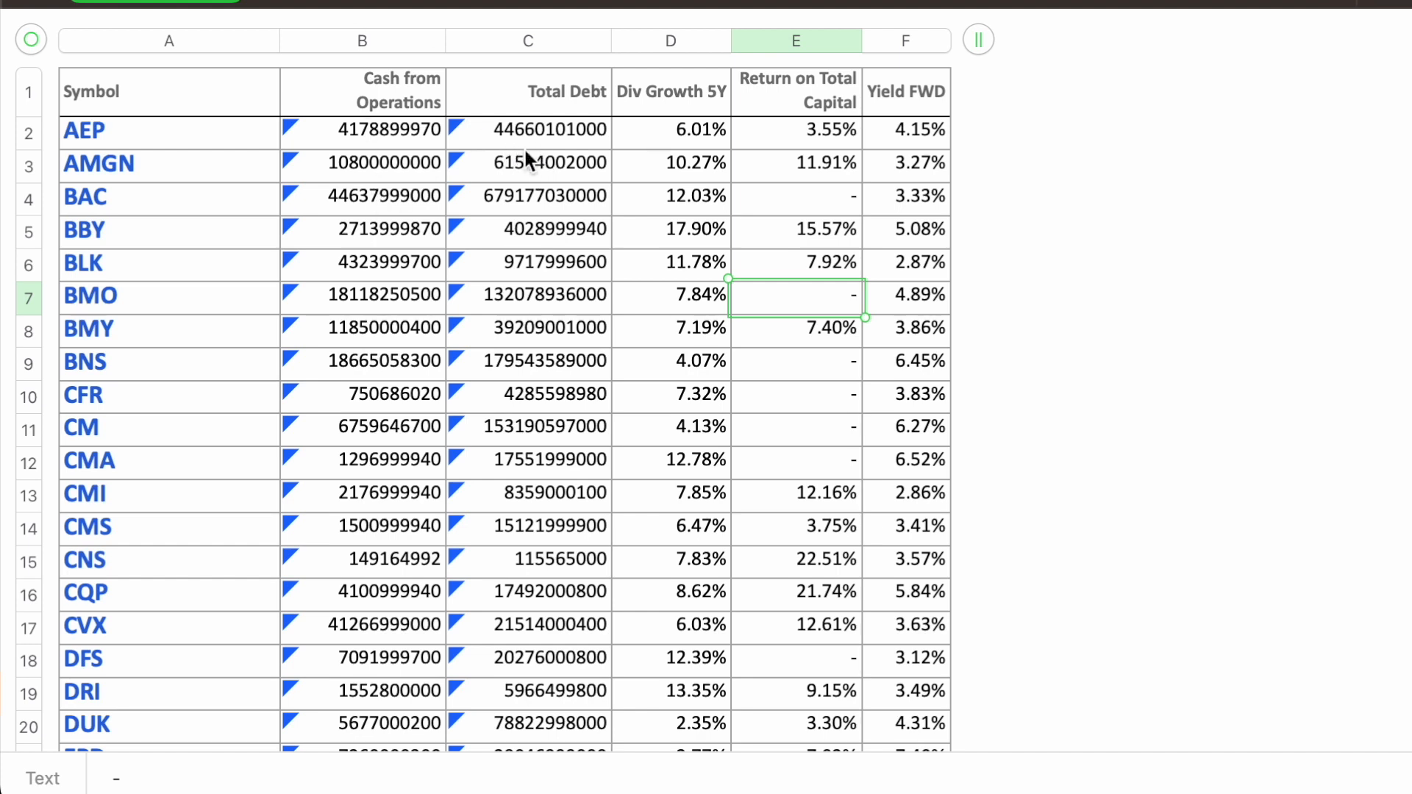
{"action": "left_click", "coordinate": [419, 107]}
{"action": "left_click", "coordinate": [586, 92]}
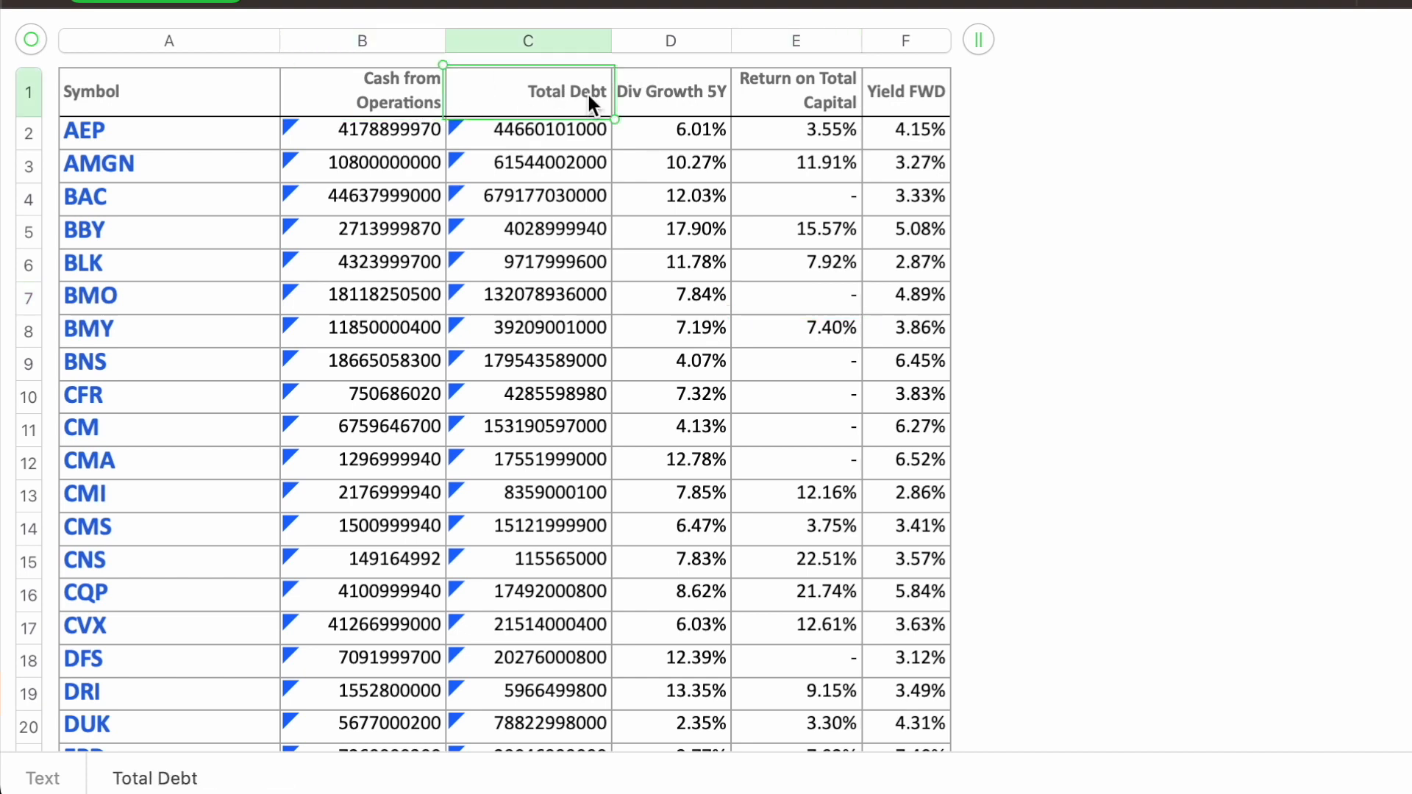
{"action": "left_click", "coordinate": [711, 41]}
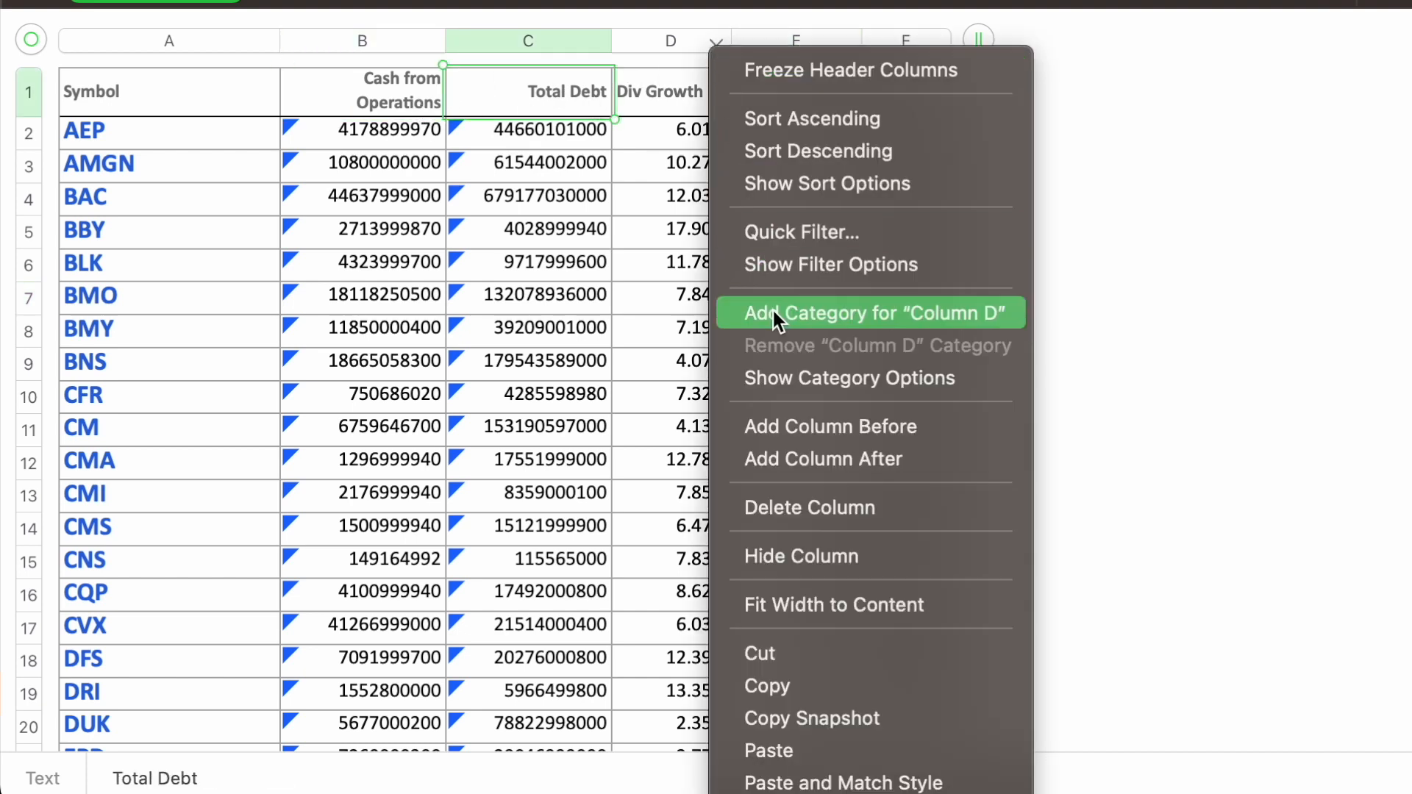
{"action": "left_click", "coordinate": [806, 435]}
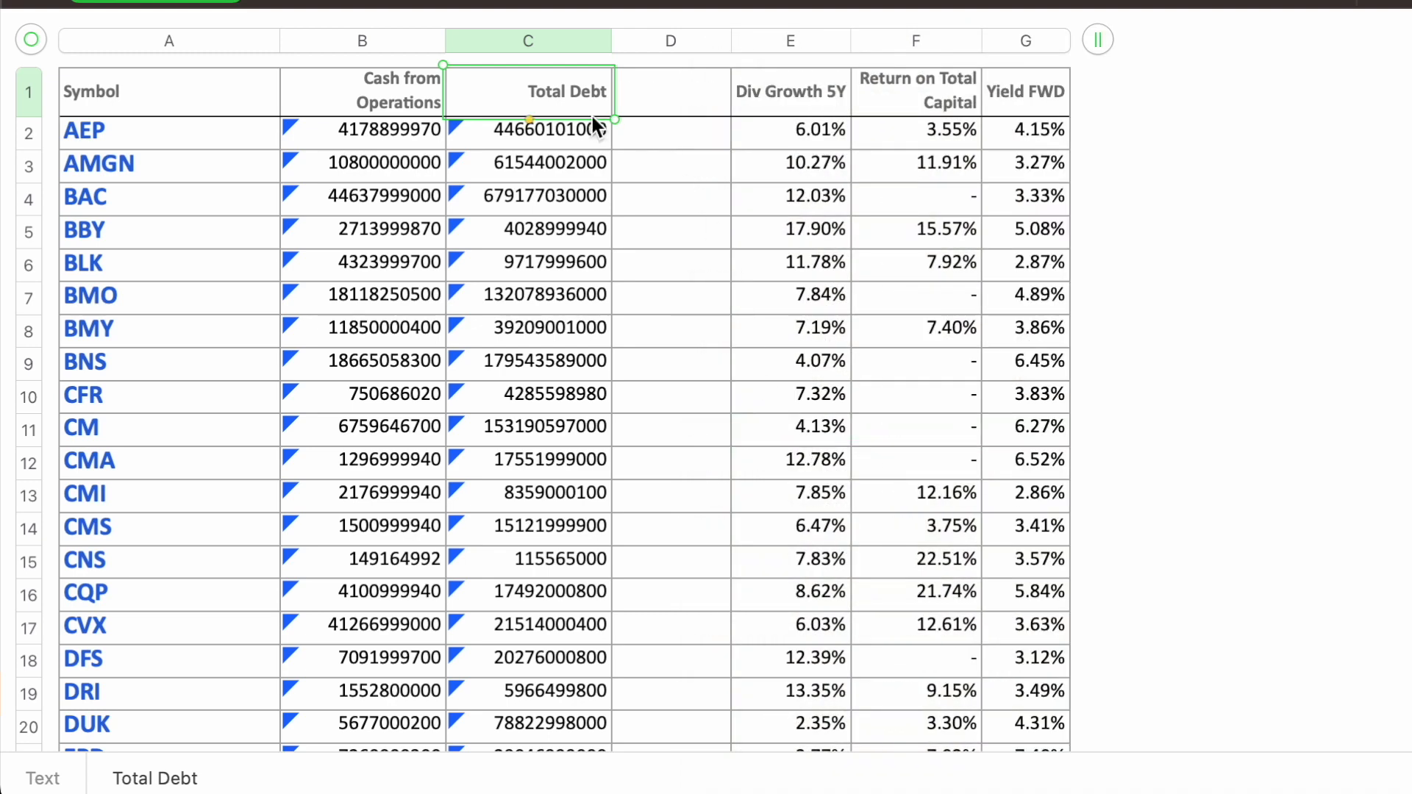
Step: Enter "FCF/Total Debt" as the header of the empty column D
{"action": "left_click", "coordinate": [691, 102]}
{"action": "type", "text": "F"}
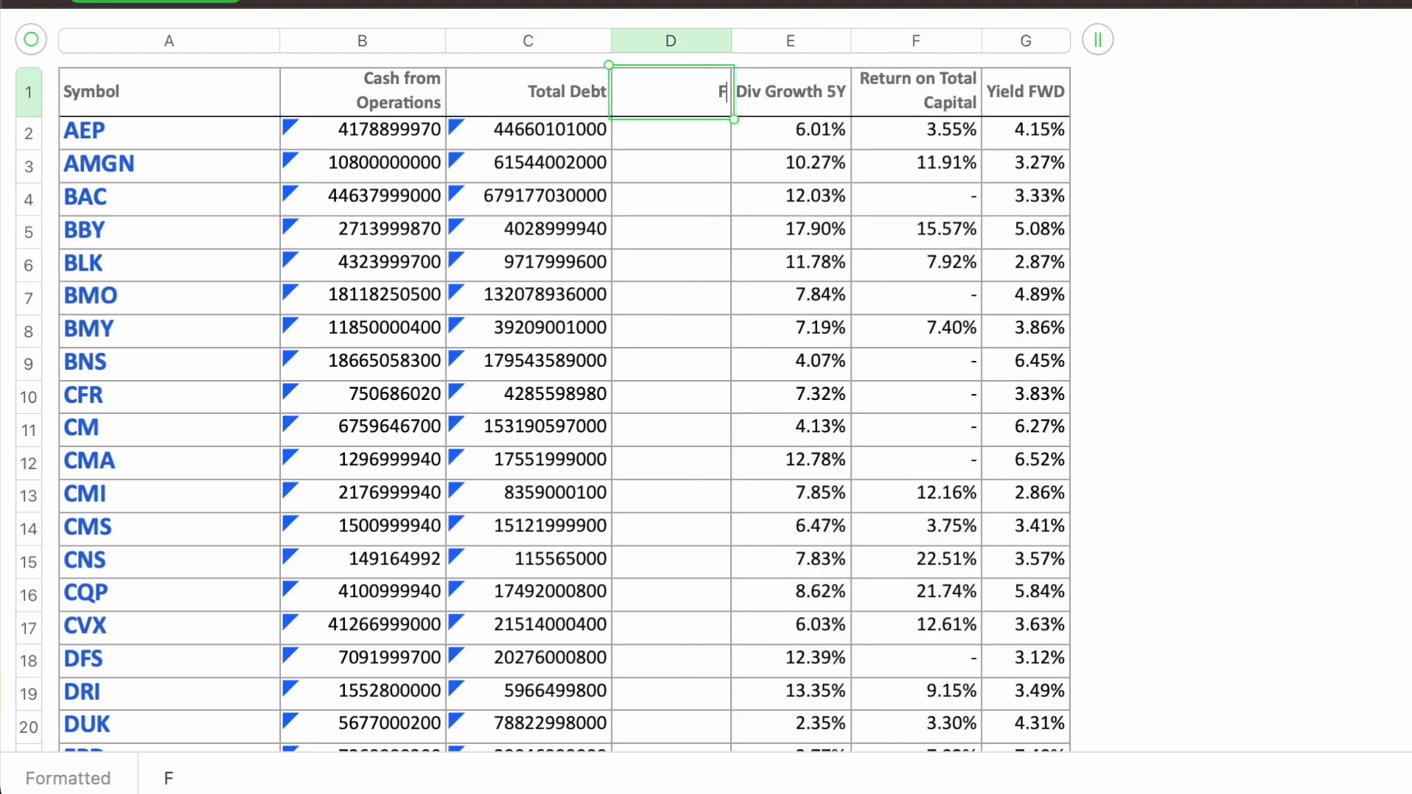
{"action": "type", "text": "CF/Total Debt"}
{"action": "key", "text": "Return"}
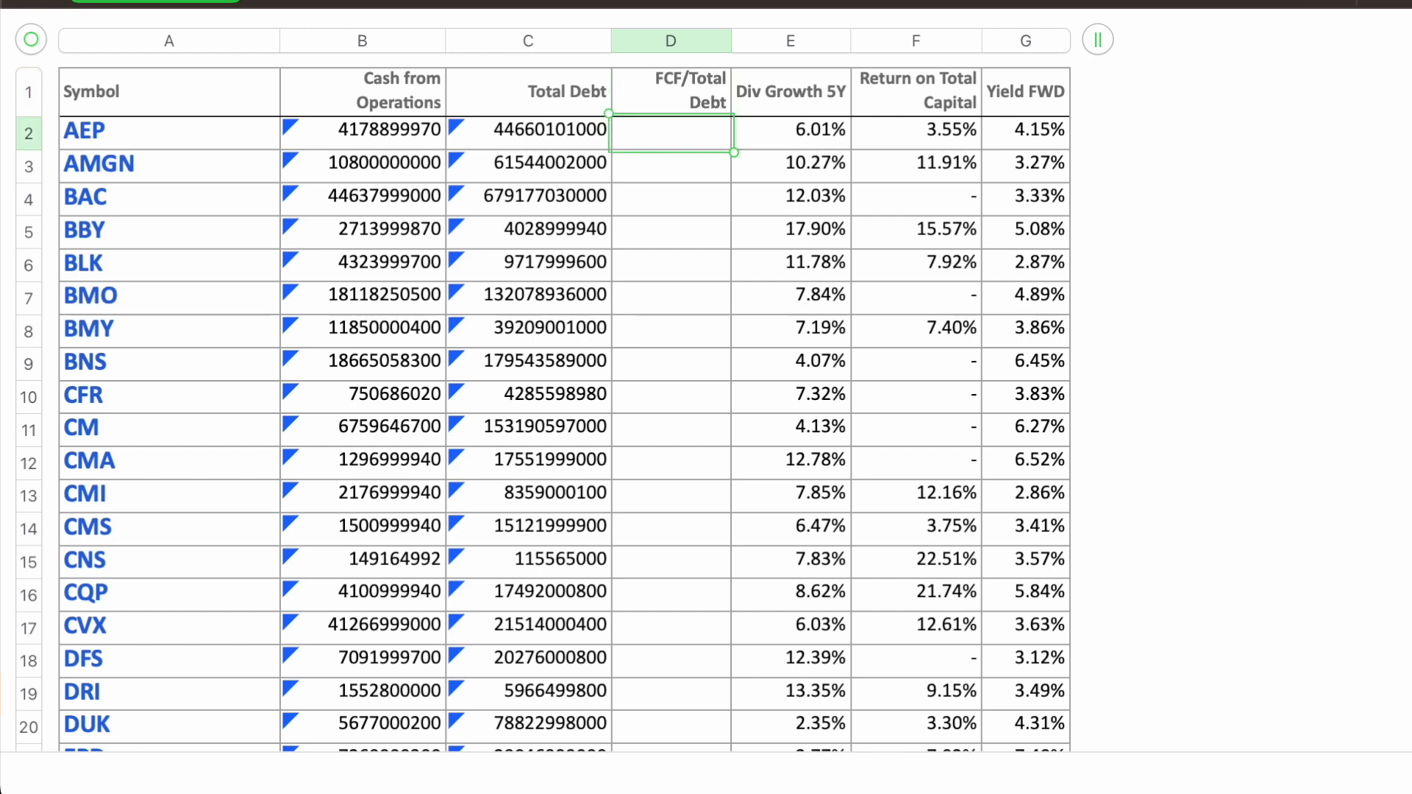
Step: Enter a formula in D2 dividing Cash from Operations by Total Debt, and fill it down to row 77
{"action": "type", "text": "="}
{"action": "left_click", "coordinate": [400, 130]}
{"action": "type", "text": "/"}
{"action": "left_click", "coordinate": [508, 131]}
{"action": "key", "text": "Return"}
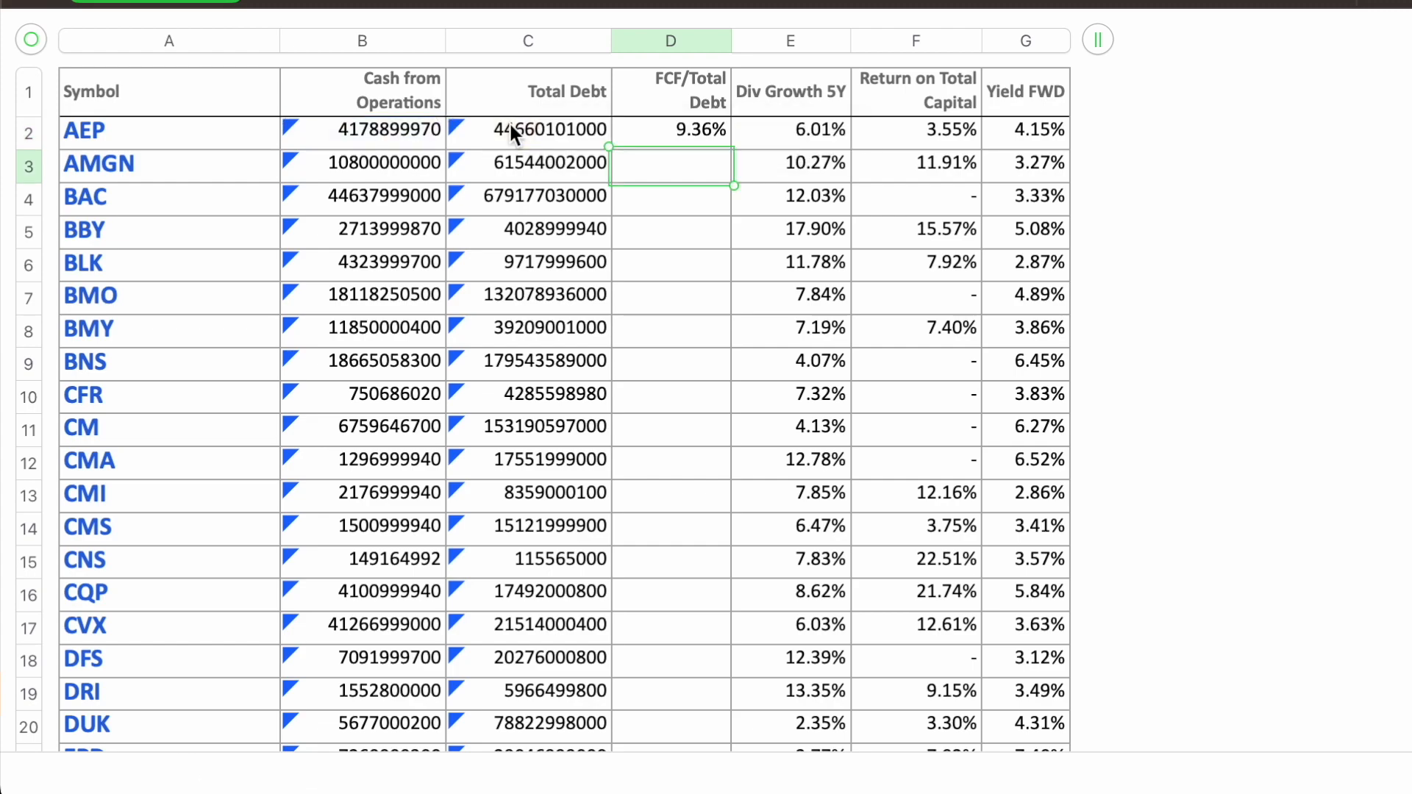
{"action": "left_click", "coordinate": [671, 40]}
{"action": "left_click_drag", "start_coordinate": [671, 786], "coordinate": [682, 384]}
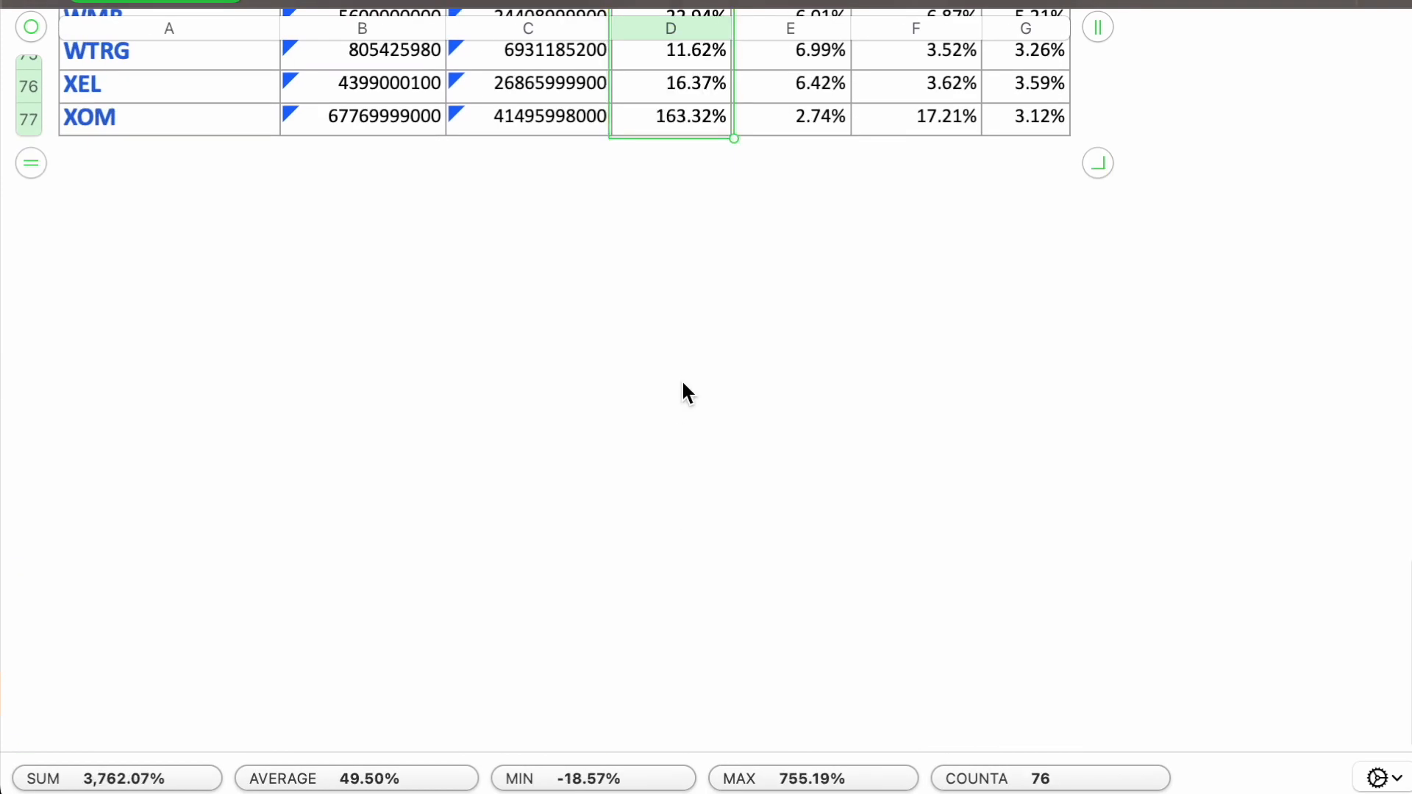
{"action": "scroll", "coordinate": [681, 377], "scroll_direction": "up", "scroll_amount": 20}
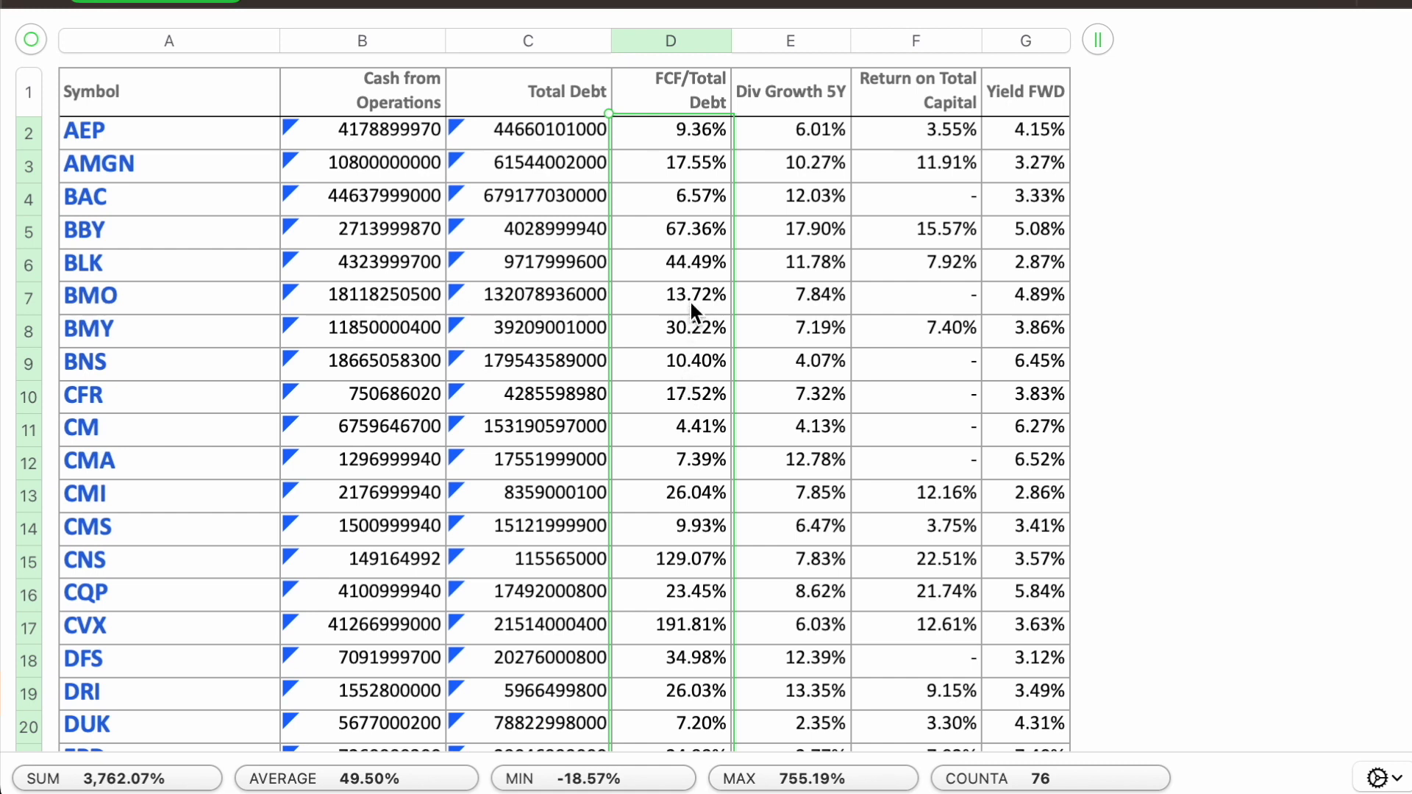
Step: Delete the Cash from Operations and Total Debt columns
{"action": "left_click_drag", "start_coordinate": [538, 41], "coordinate": [410, 43]}
{"action": "left_click", "coordinate": [436, 43]}
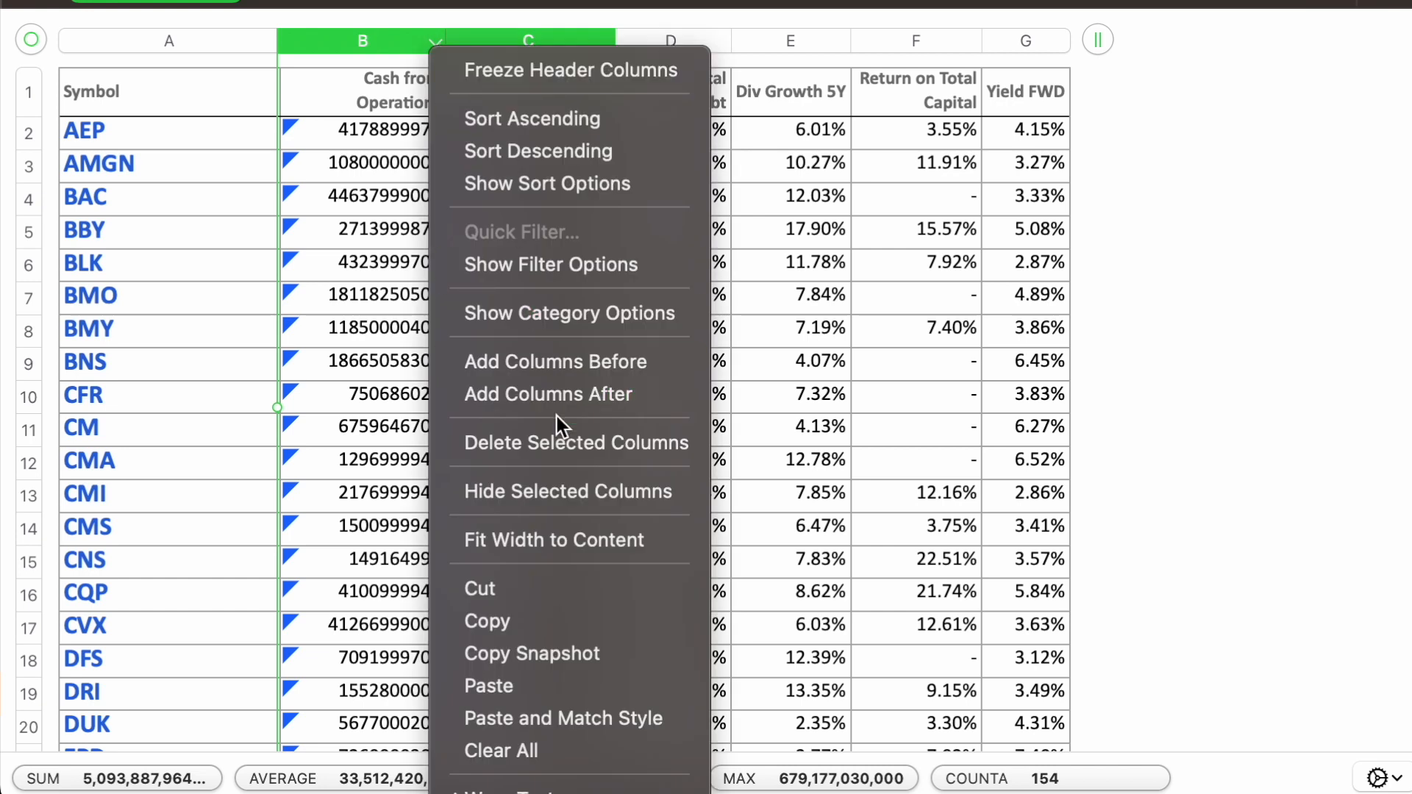
{"action": "left_click", "coordinate": [563, 444]}
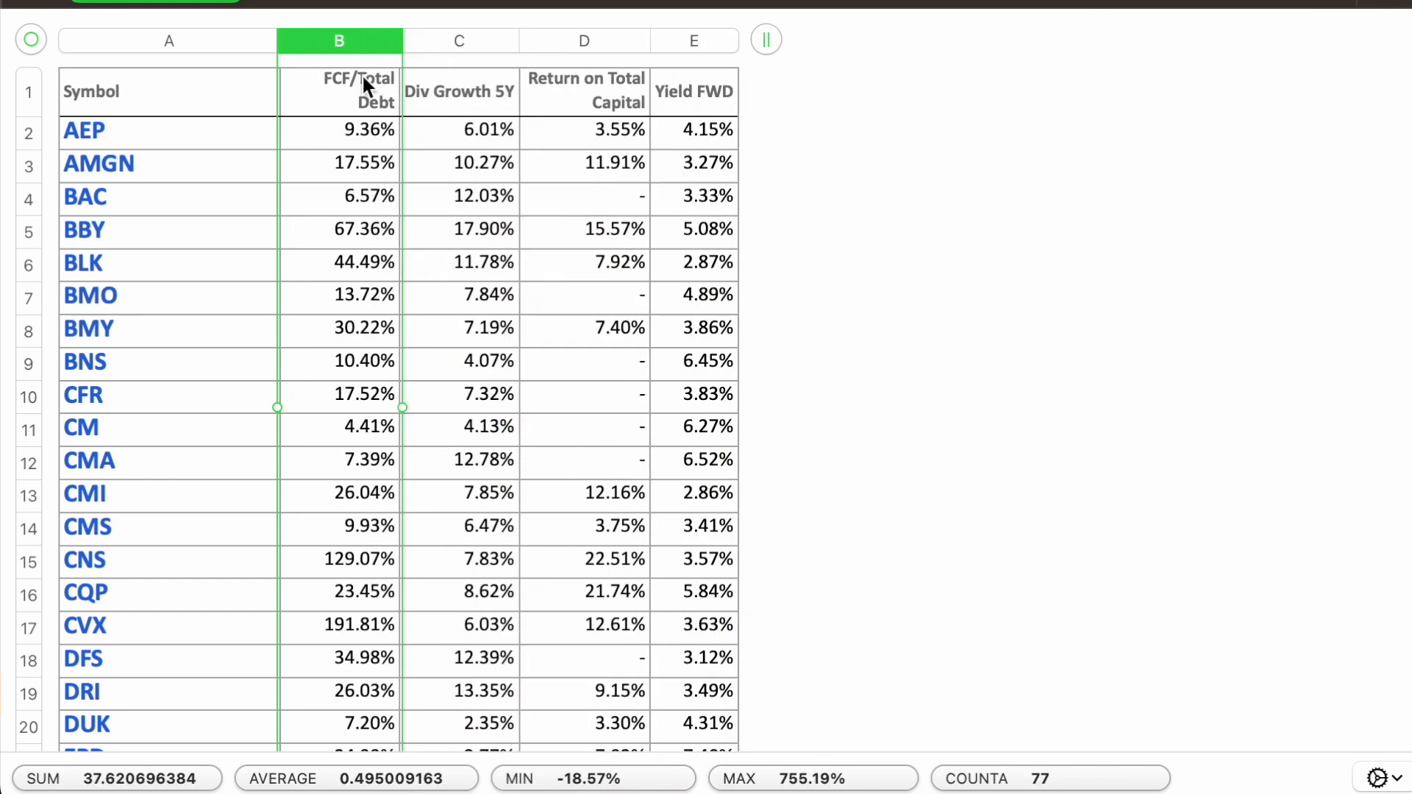
Step: Fit the Symbol column's width to its content and add two empty columns after Yield FWD
{"action": "double_click", "coordinate": [277, 41]}
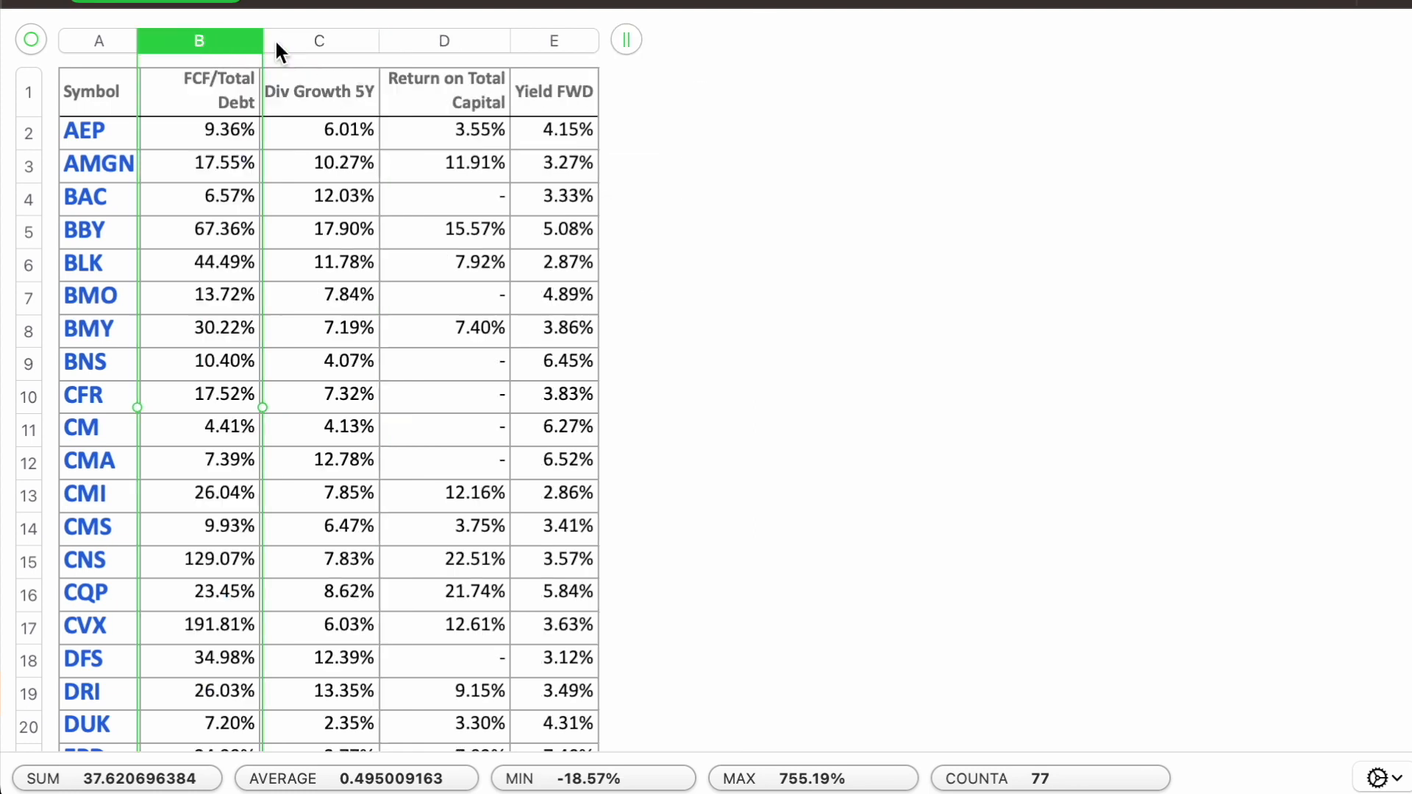
{"action": "left_click", "coordinate": [625, 41]}
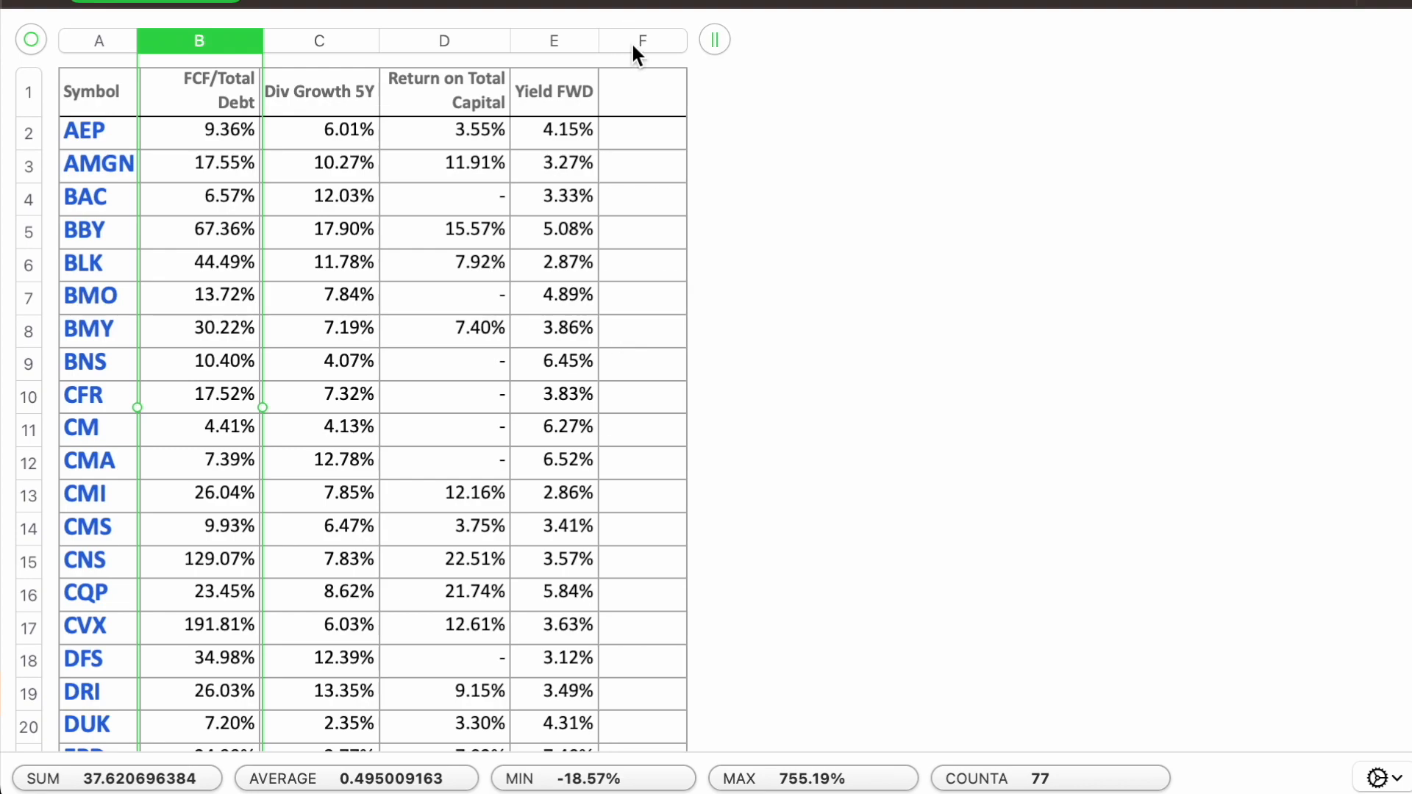
{"action": "left_click", "coordinate": [717, 42]}
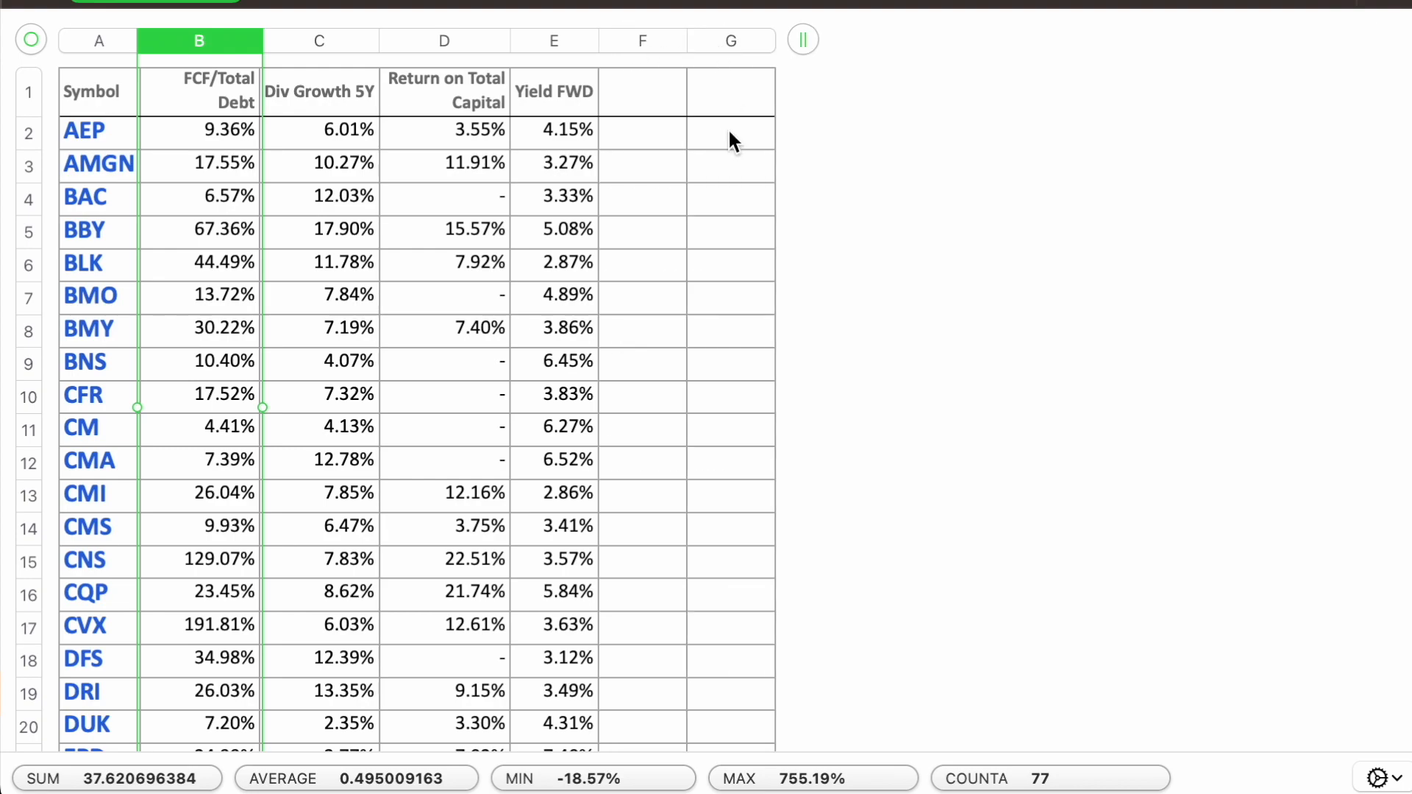
{"action": "scroll", "coordinate": [445, 360], "scroll_direction": "down", "scroll_amount": 20}
{"action": "scroll", "coordinate": [444, 350], "scroll_direction": "down", "scroll_amount": 10}
{"action": "scroll", "coordinate": [443, 350], "scroll_direction": "up", "scroll_amount": 20}
{"action": "left_click", "coordinate": [572, 206]}
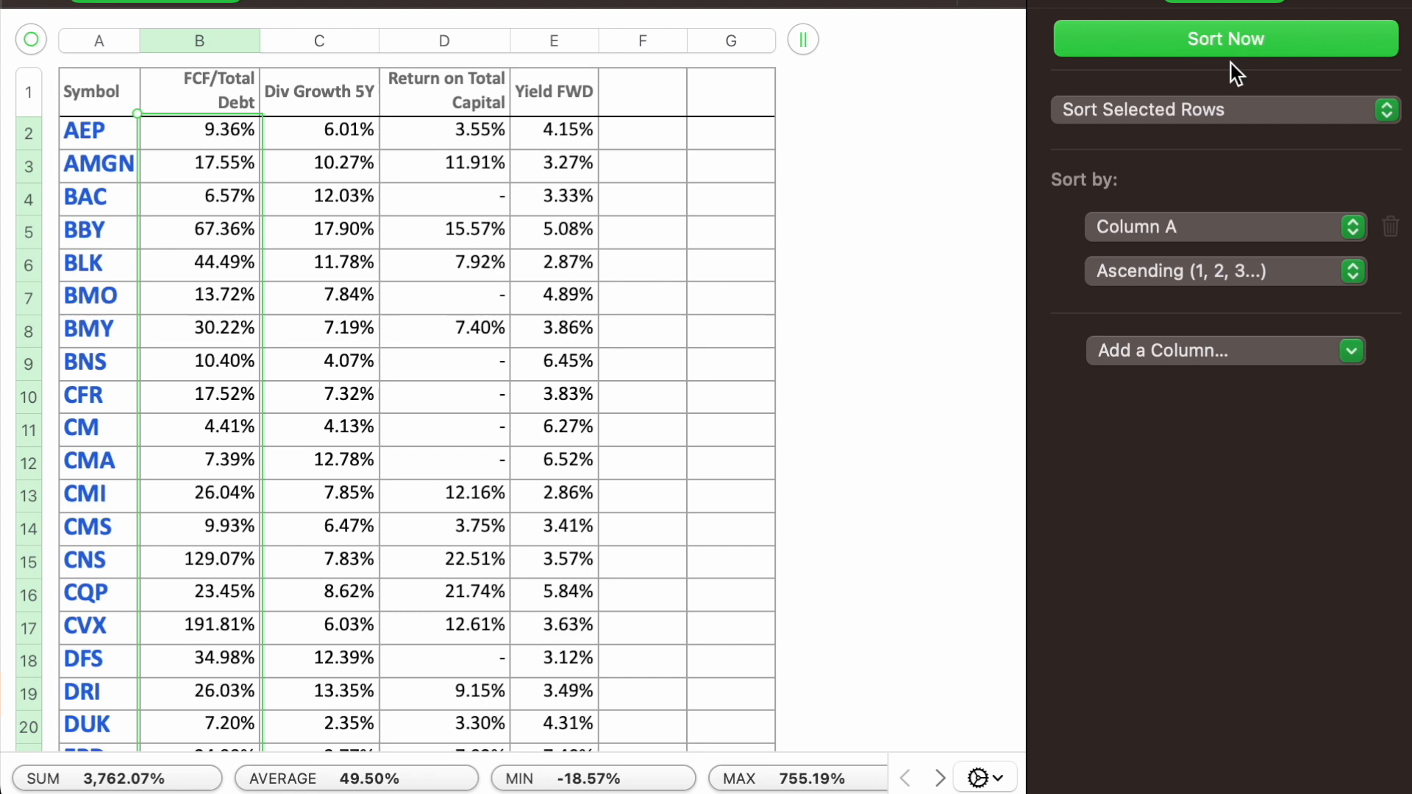
Step: Sort the selected data rows by FCF/Total Debt in column B, in descending order
{"action": "left_click", "coordinate": [1208, 103]}
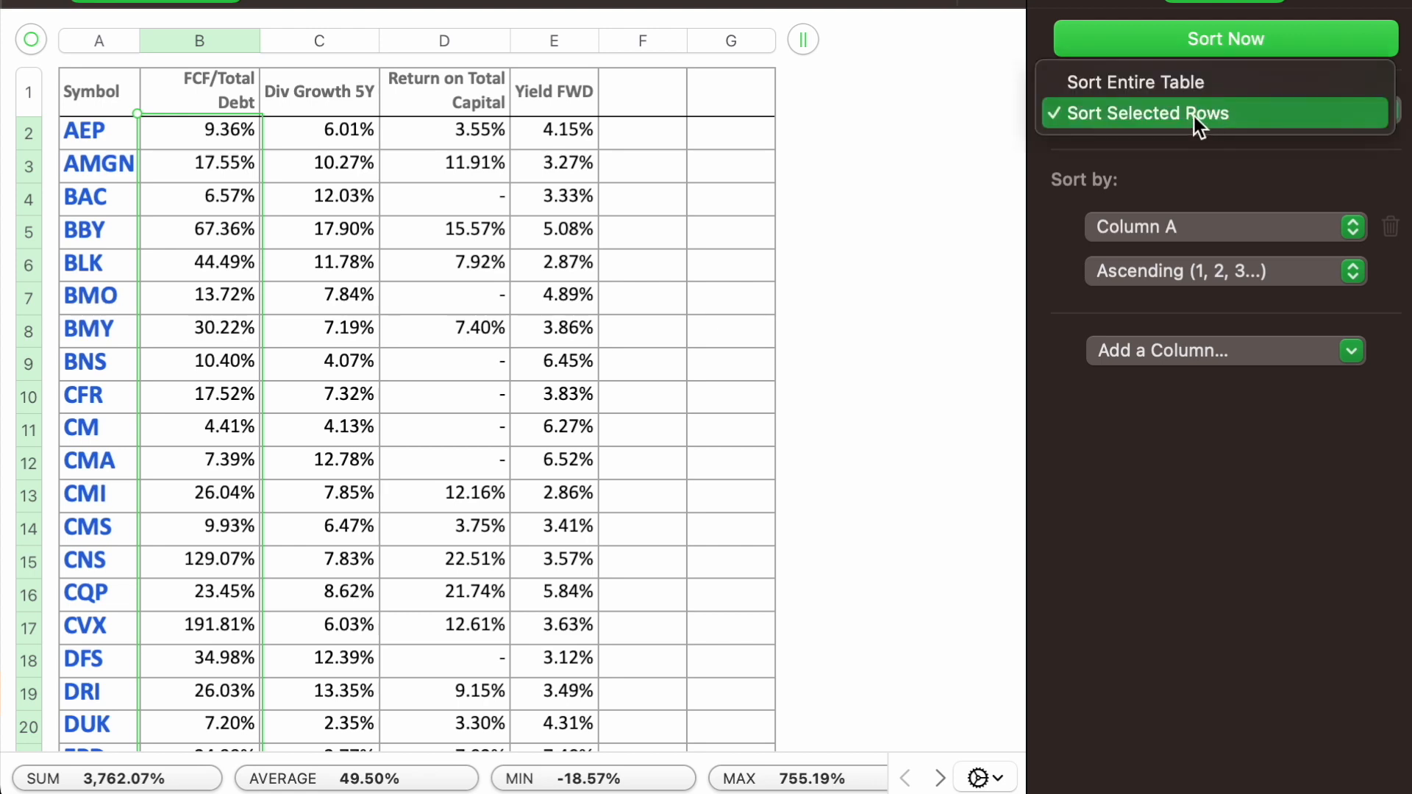
{"action": "left_click", "coordinate": [1194, 117]}
{"action": "left_click", "coordinate": [1203, 230]}
{"action": "left_click", "coordinate": [1195, 259]}
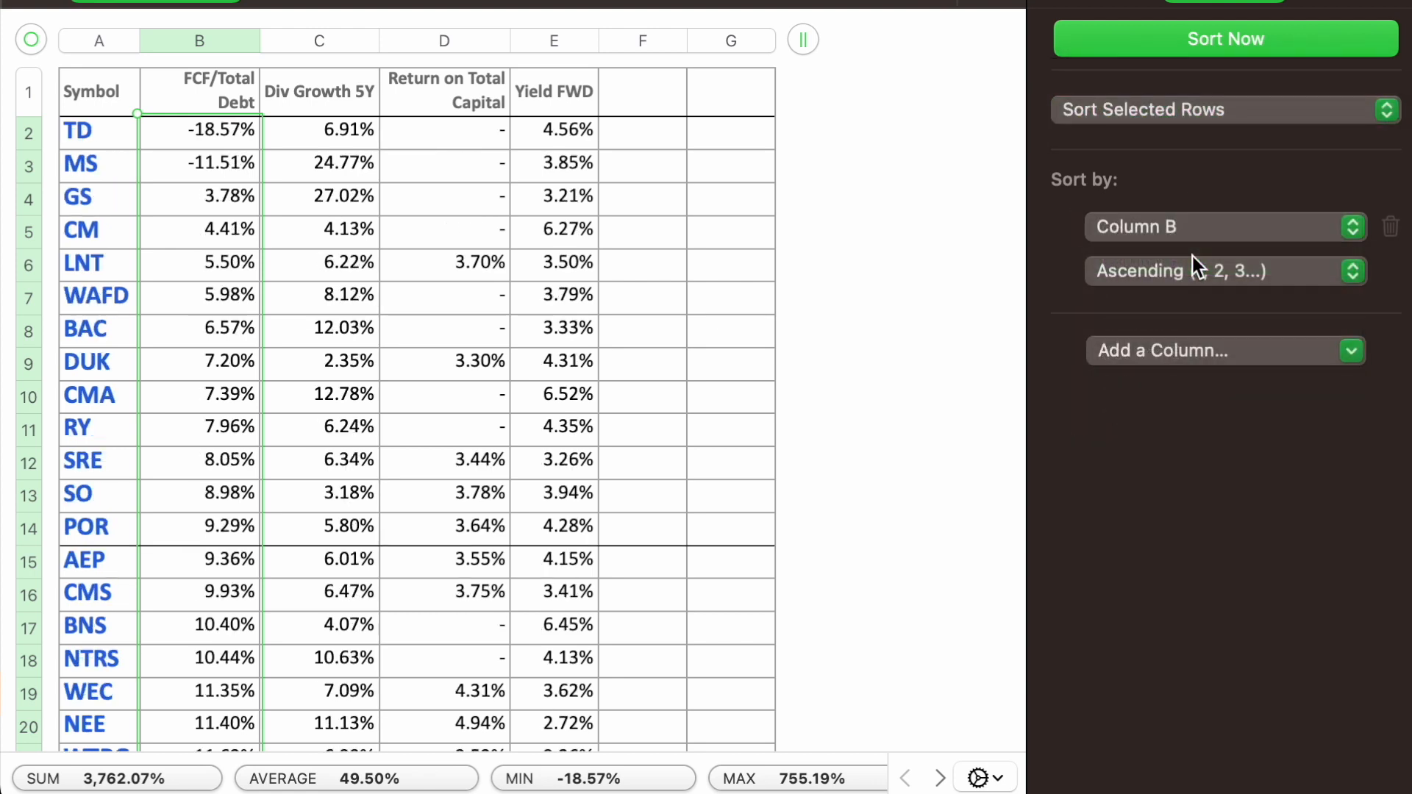
{"action": "left_click", "coordinate": [1196, 269]}
{"action": "left_click", "coordinate": [1193, 303]}
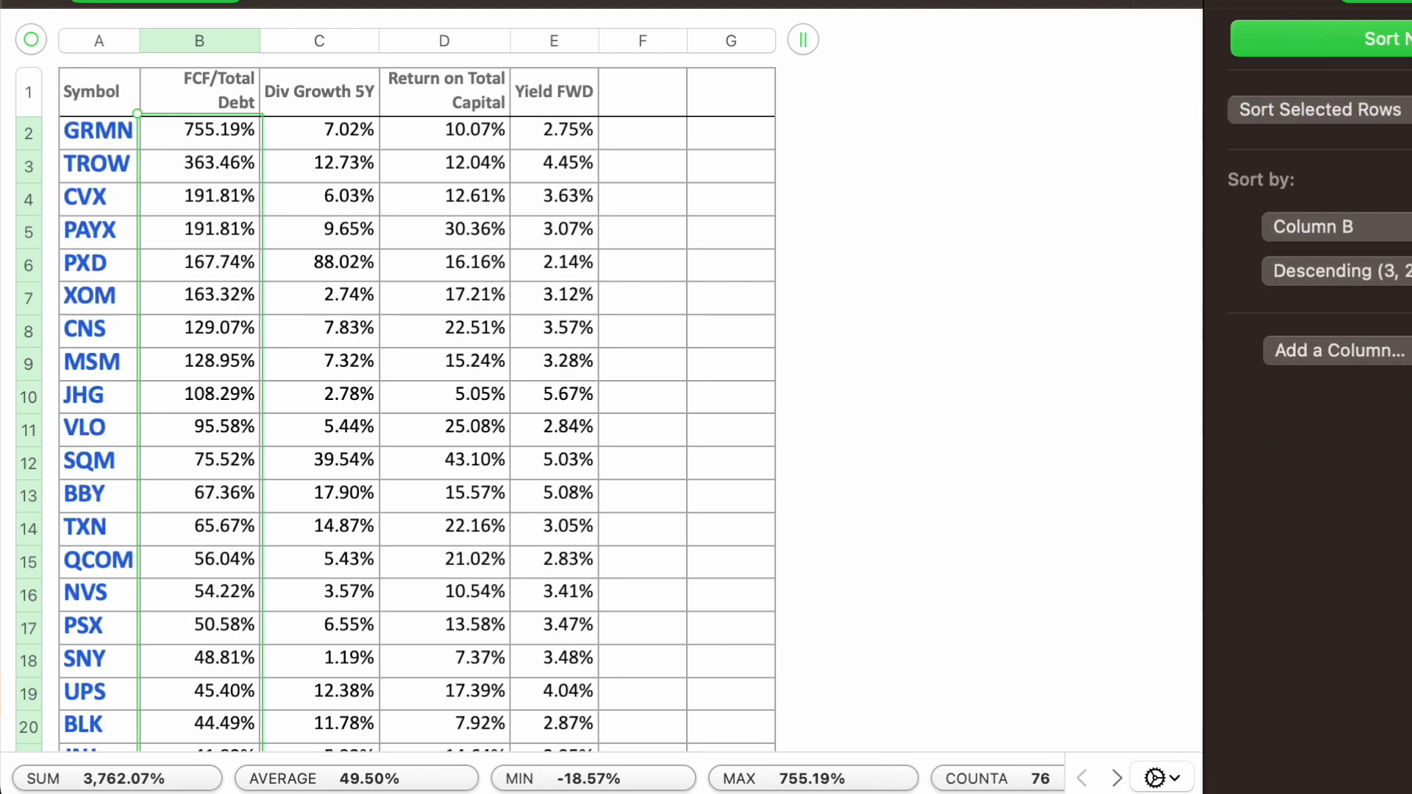
Step: Copy the four headers FCF/Total Debt through Yield FWD into row 1 starting at G1
{"action": "left_click", "coordinate": [236, 94]}
{"action": "left_click", "coordinate": [566, 94], "text": "shift"}
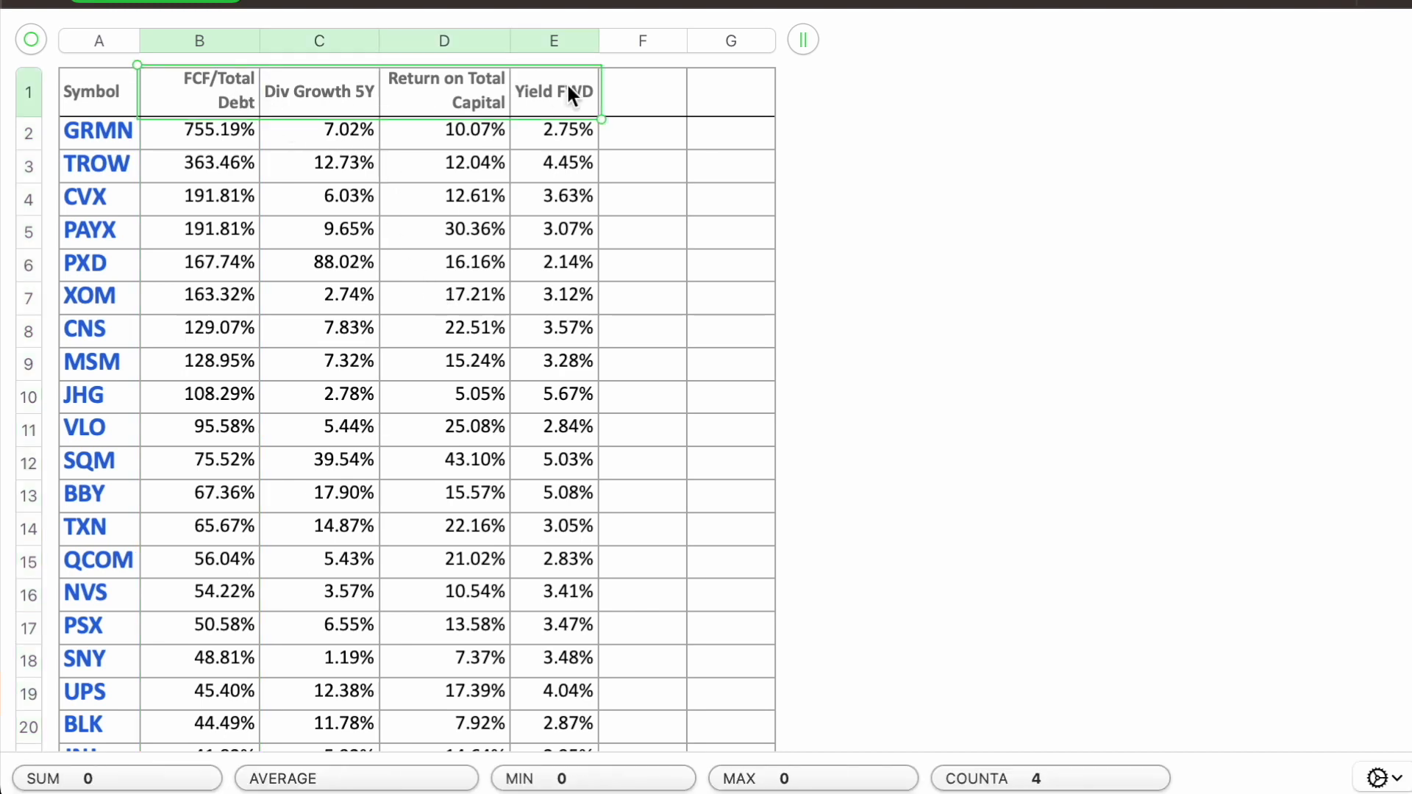
{"action": "left_click", "coordinate": [710, 95]}
{"action": "type", "text": "FCF/Total Debt\tDiv Growth 5Y\tReturn on Total Capital\tYield FWD"}
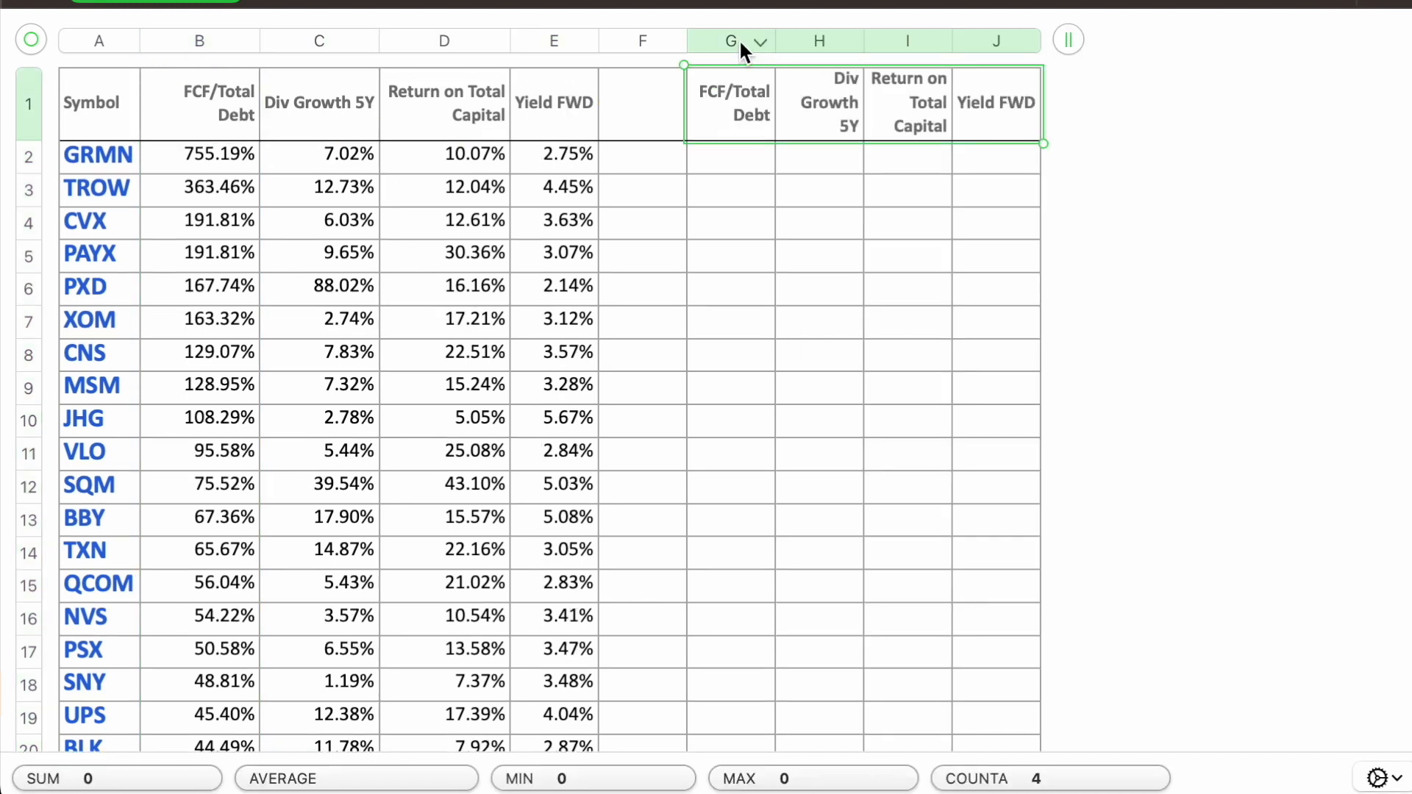
Step: Set the data format of columns G to J to Number and centre their text horizontally
{"action": "left_click_drag", "start_coordinate": [740, 38], "coordinate": [1038, 48]}
{"action": "left_click", "coordinate": [1313, 0]}
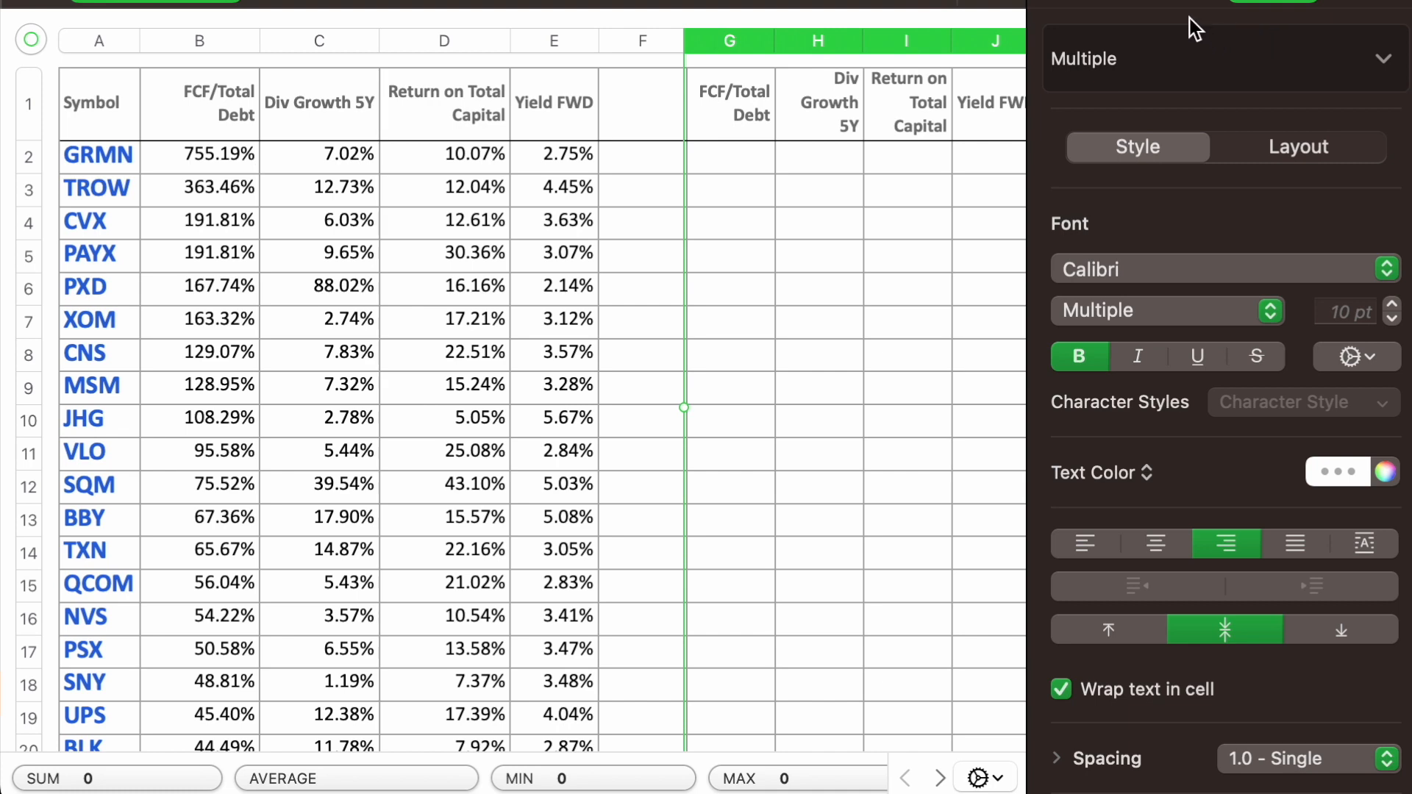
{"action": "left_click", "coordinate": [1180, 2]}
{"action": "left_click", "coordinate": [1193, 87]}
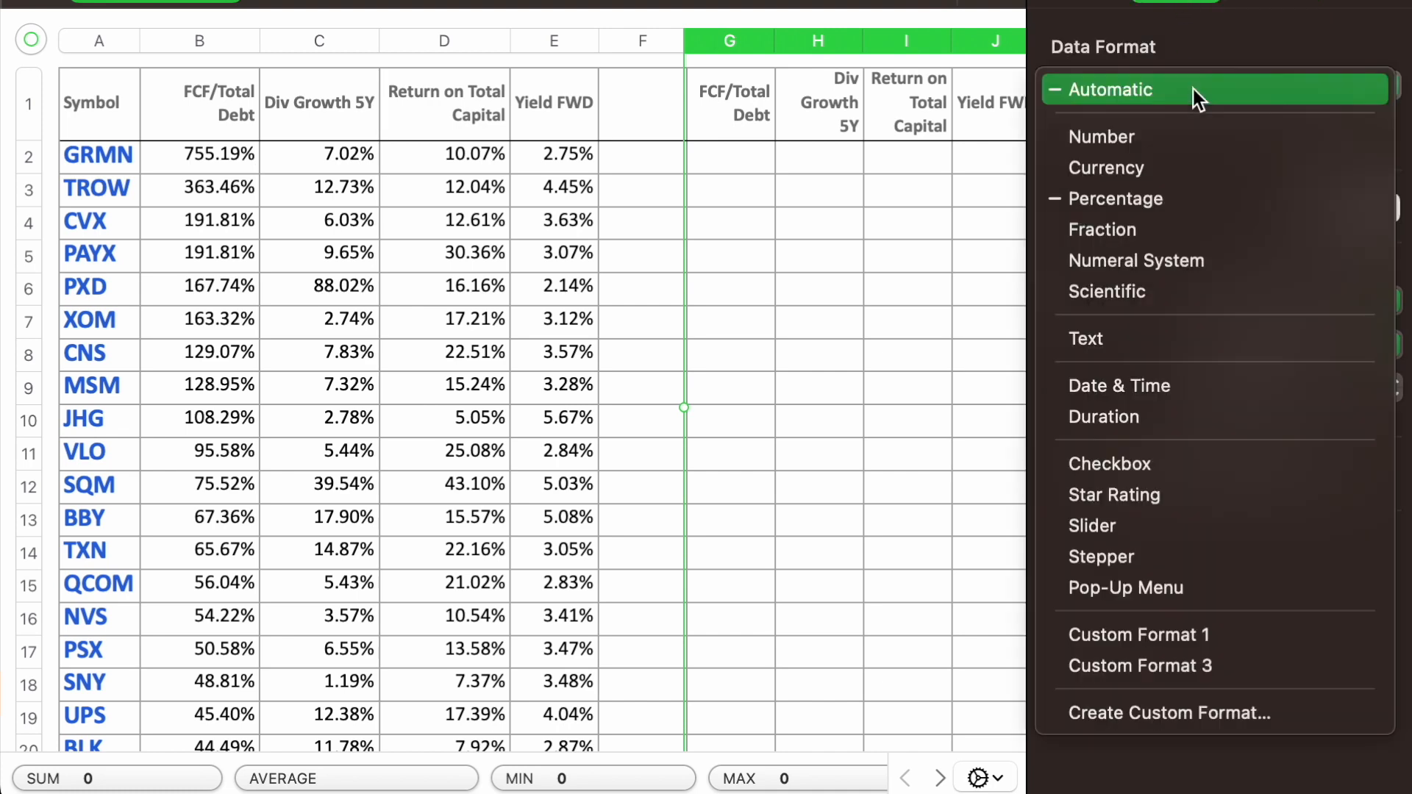
{"action": "left_click", "coordinate": [1175, 138]}
{"action": "left_click", "coordinate": [1272, 2]}
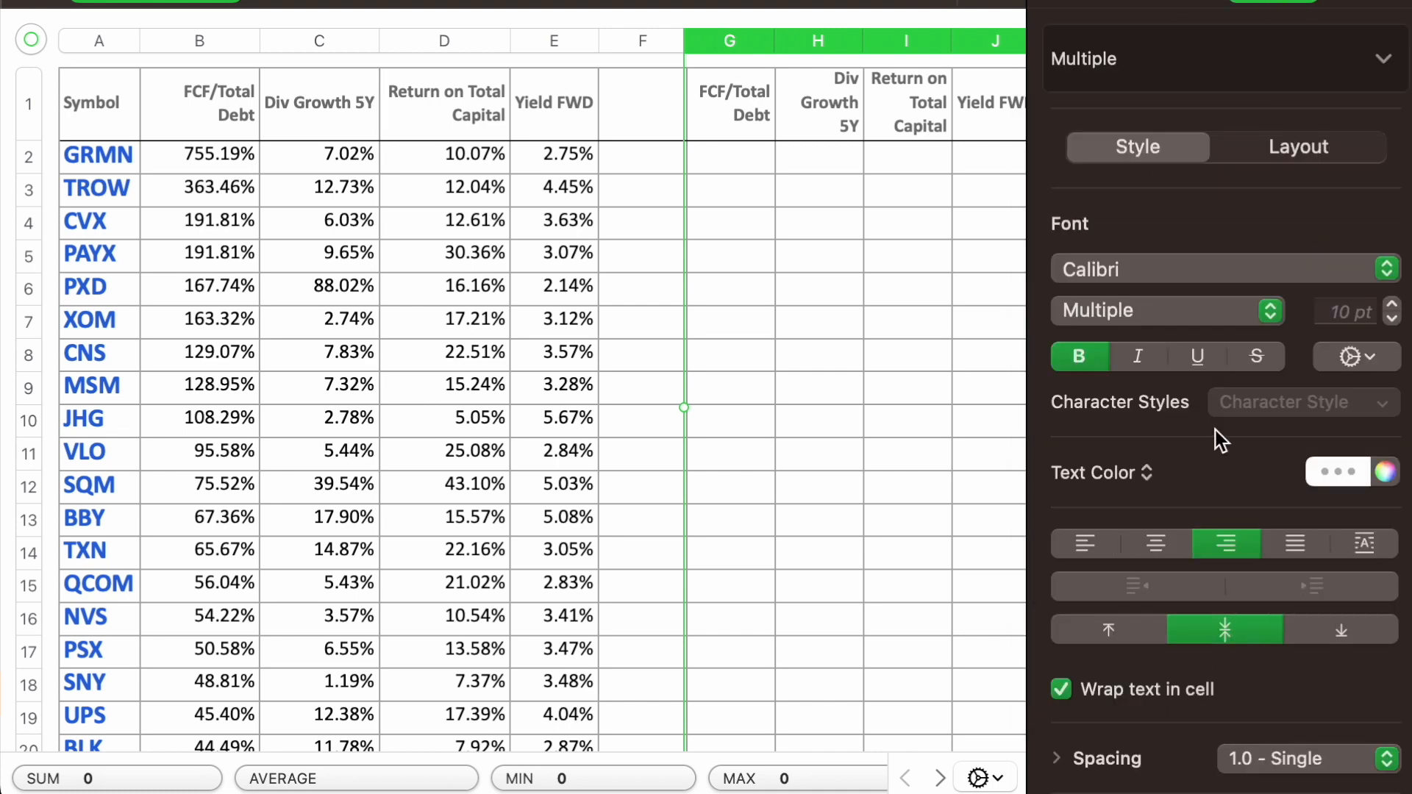
{"action": "left_click", "coordinate": [1149, 545]}
{"action": "left_click", "coordinate": [1313, 2]}
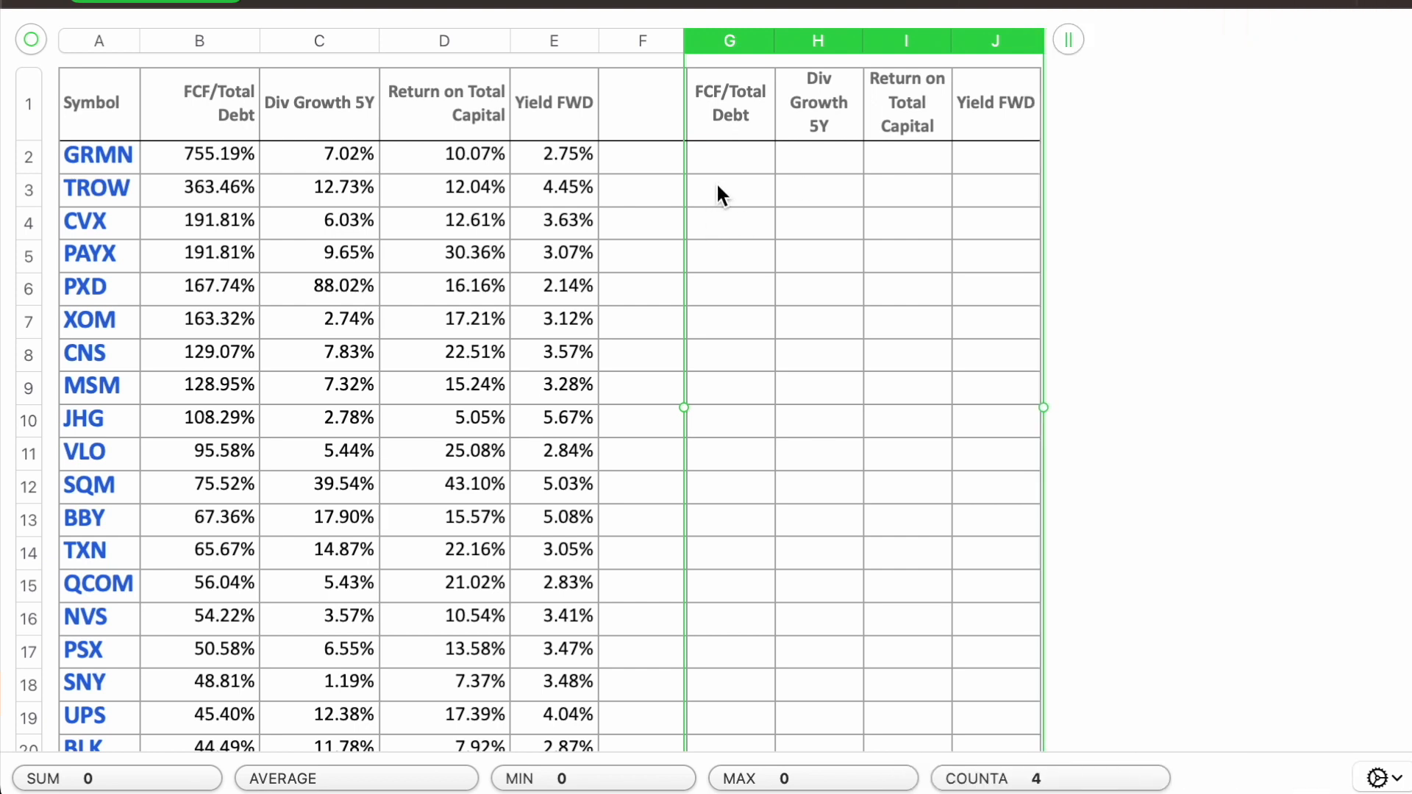
Step: Start the FCF/Total Debt ranking with 1 in G2 and a formula adding 1 to G2 in G3
{"action": "left_click", "coordinate": [723, 168]}
{"action": "type", "text": "1"}
{"action": "key", "text": "Return"}
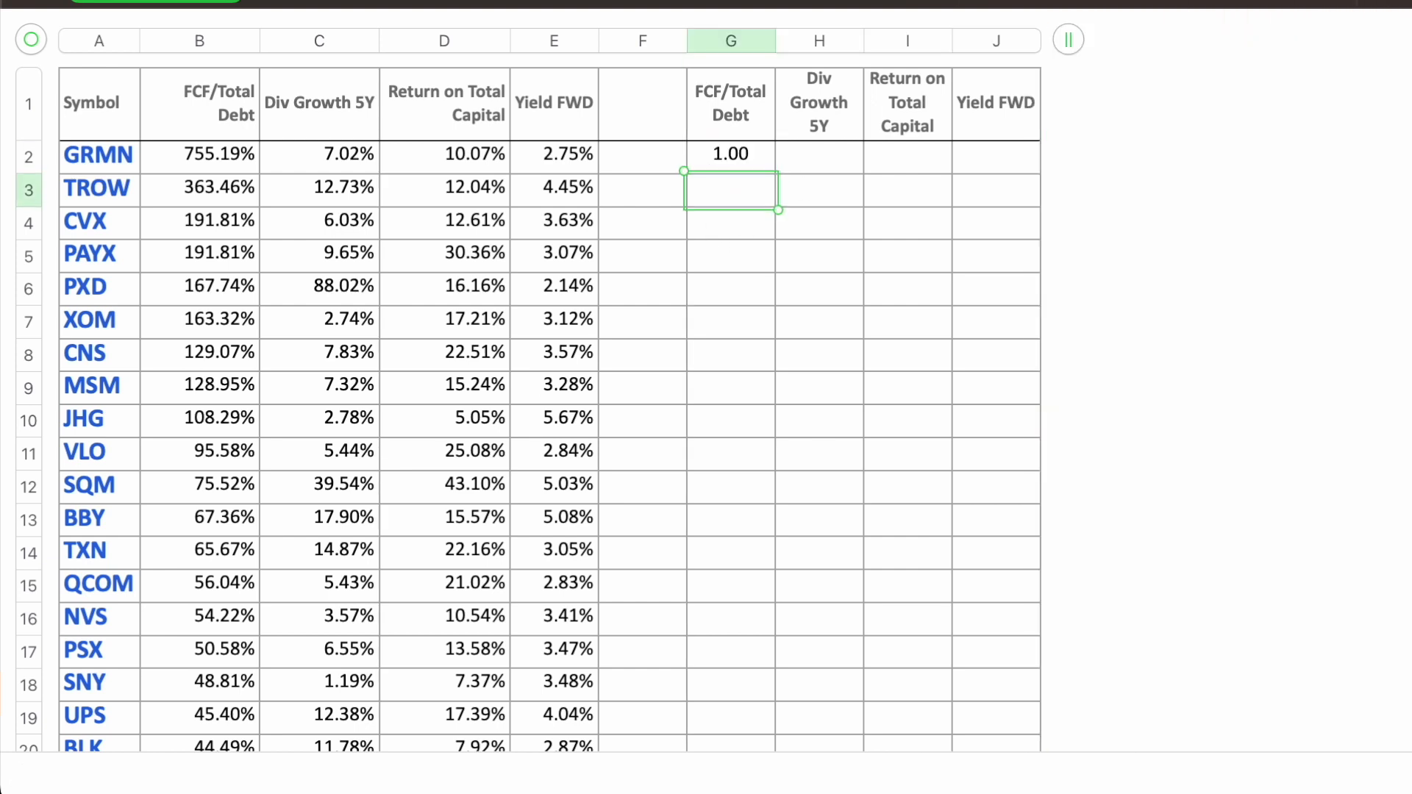
{"action": "type", "text": "="}
{"action": "left_click", "coordinate": [731, 152]}
{"action": "type", "text": "+1"}
{"action": "key", "text": "Return"}
Step: Format columns G to J as Number with 0 decimals
{"action": "left_click_drag", "start_coordinate": [727, 42], "coordinate": [1000, 44]}
{"action": "key", "text": "alt+super+i"}
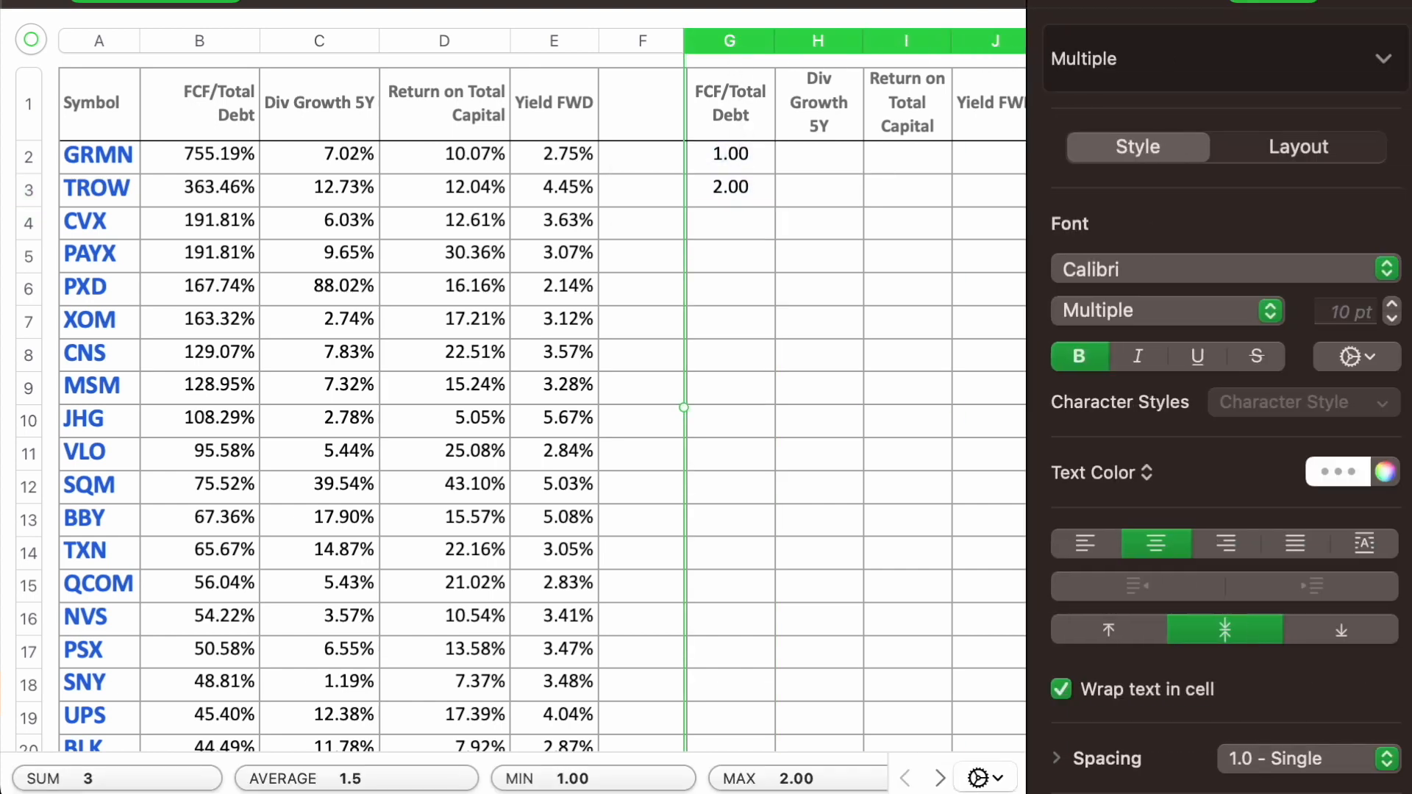
{"action": "left_click", "coordinate": [1184, 64]}
{"action": "left_click", "coordinate": [1182, 13]}
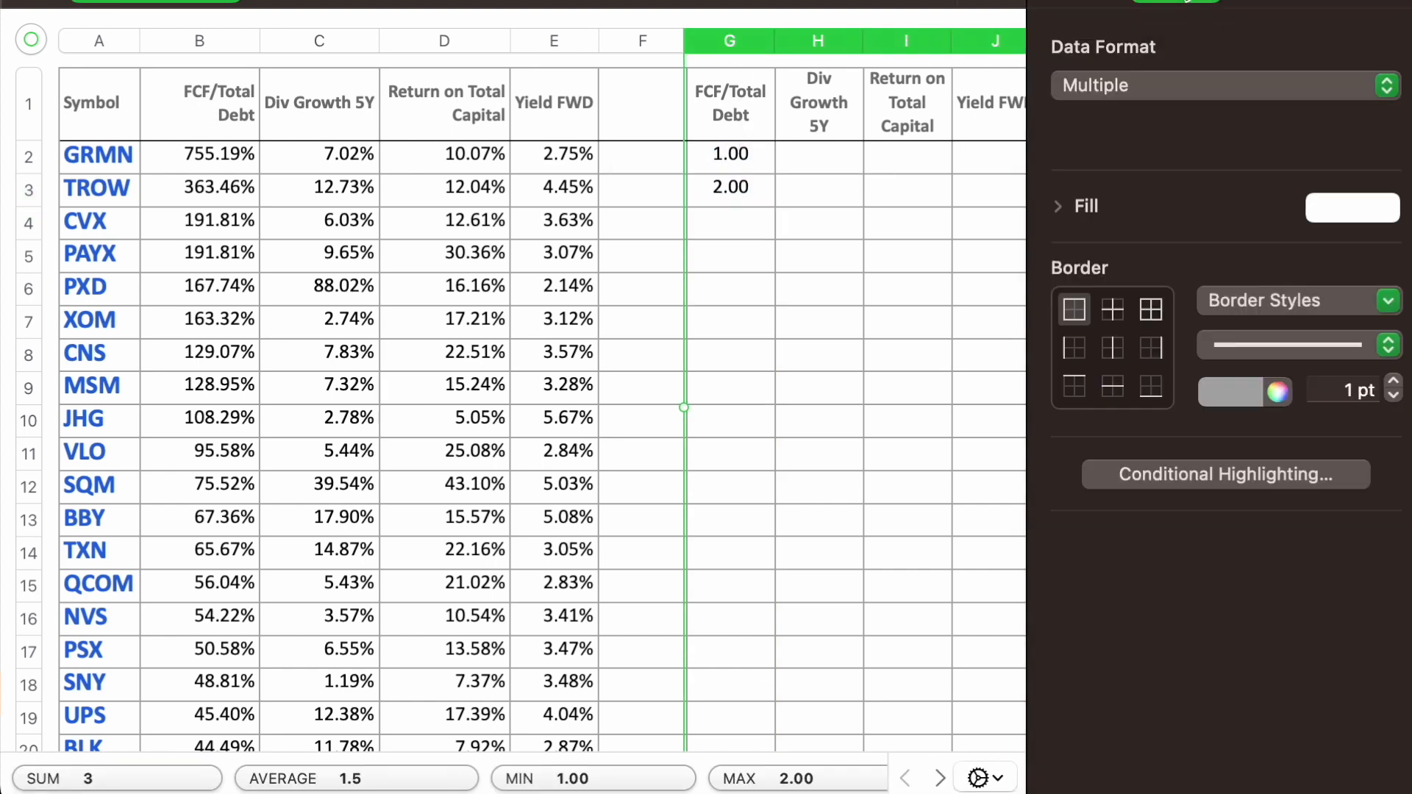
{"action": "left_click", "coordinate": [1152, 83]}
{"action": "left_click", "coordinate": [1147, 139]}
{"action": "left_click", "coordinate": [1252, 122]}
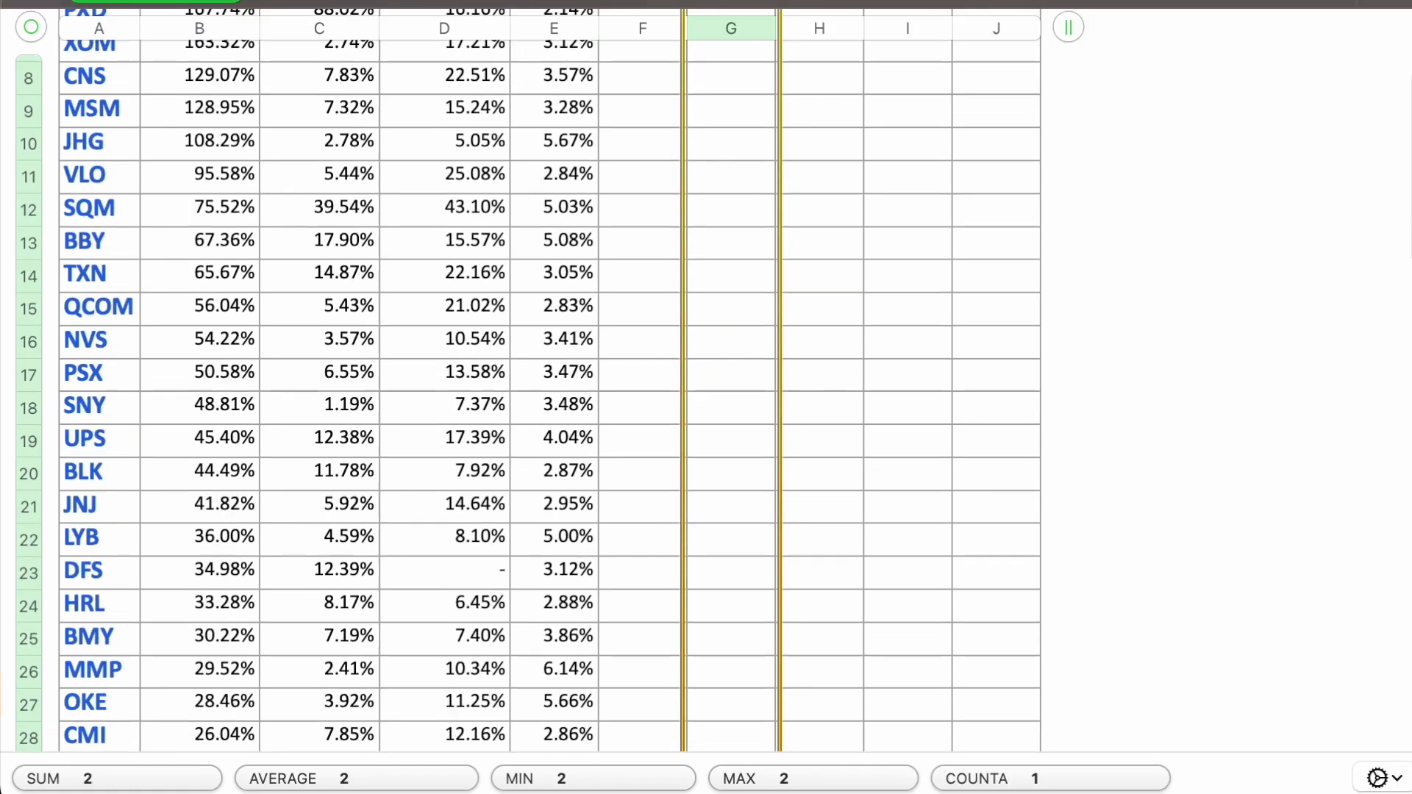
Step: Fill the ranking formula from G3 down to row 77 and select the ranks in column G
{"action": "left_click_drag", "start_coordinate": [735, 780], "coordinate": [750, 764]}
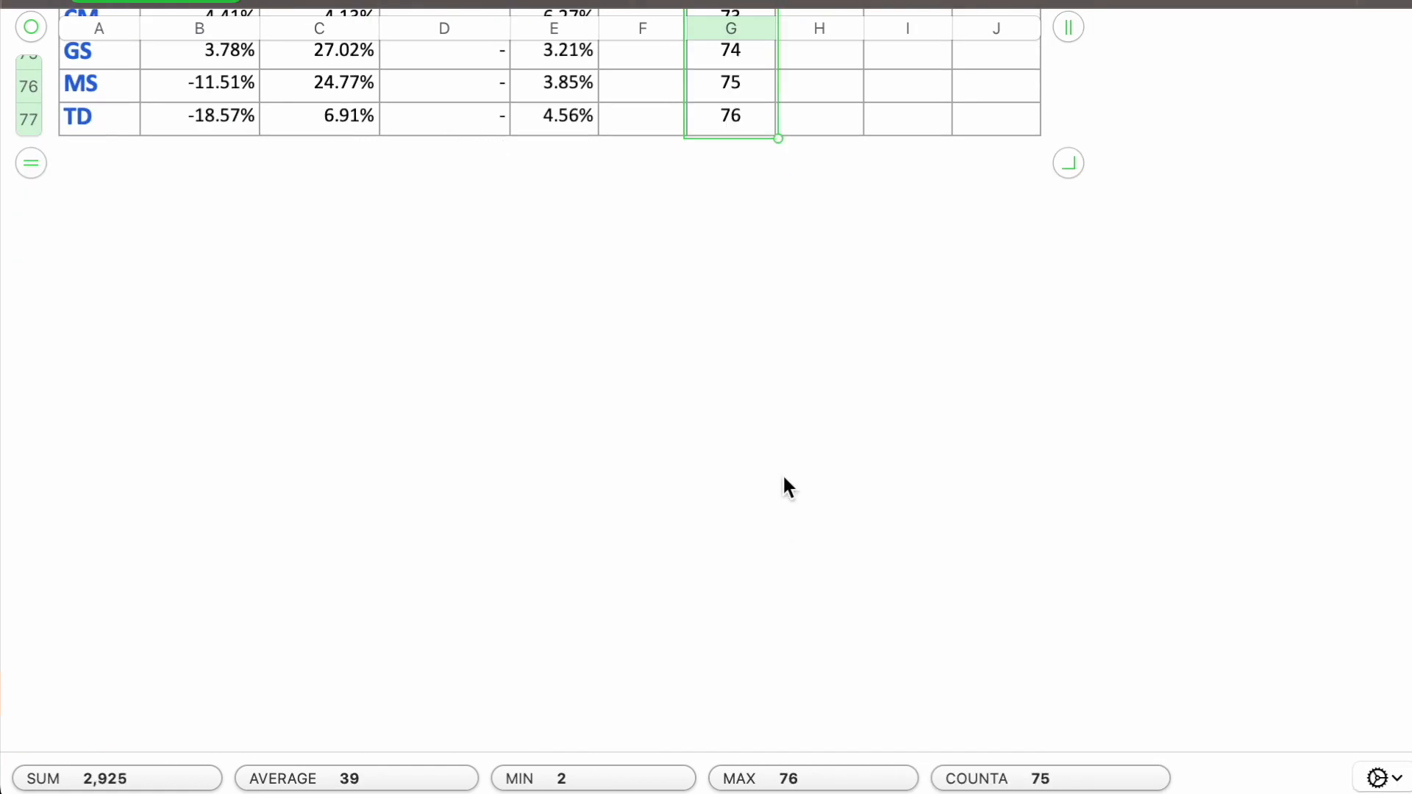
{"action": "scroll", "coordinate": [782, 485], "scroll_direction": "up", "scroll_amount": 20}
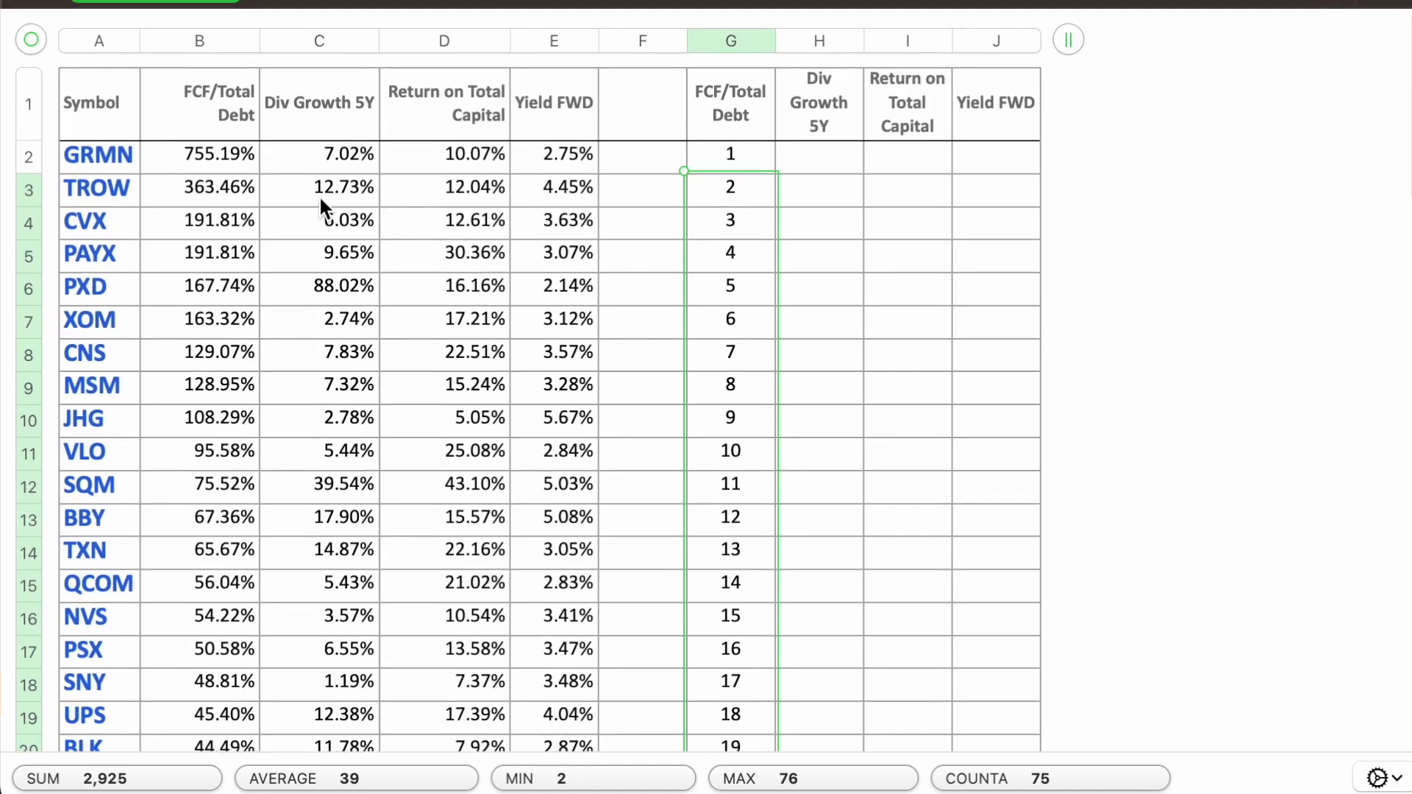
{"action": "left_click", "coordinate": [732, 158], "text": "shift"}
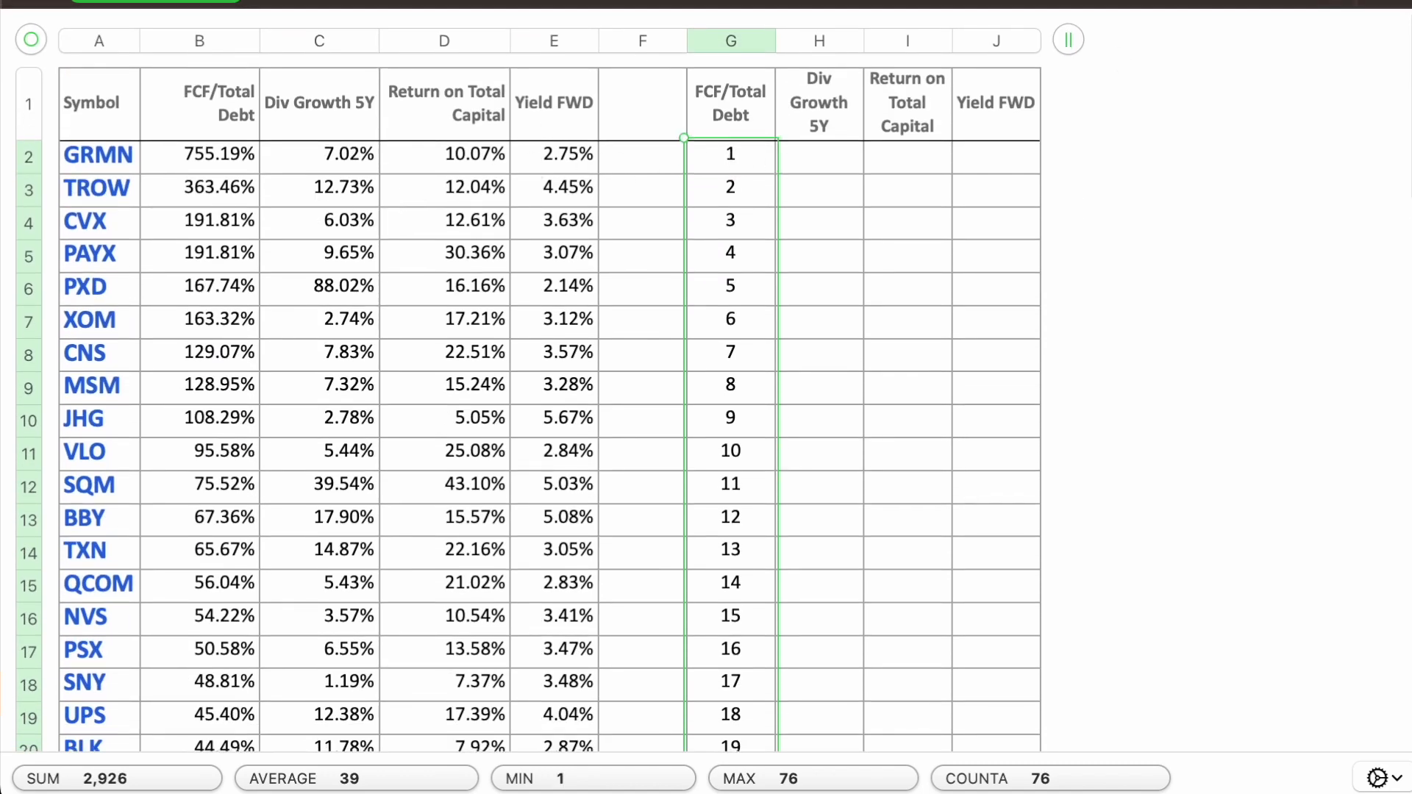
Step: Sort the rows by Div Growth 5Y in descending order and fill sequential ranks from 1 down column H
{"action": "left_click", "coordinate": [1373, 1]}
{"action": "left_click", "coordinate": [1198, 236]}
{"action": "left_click", "coordinate": [1194, 262]}
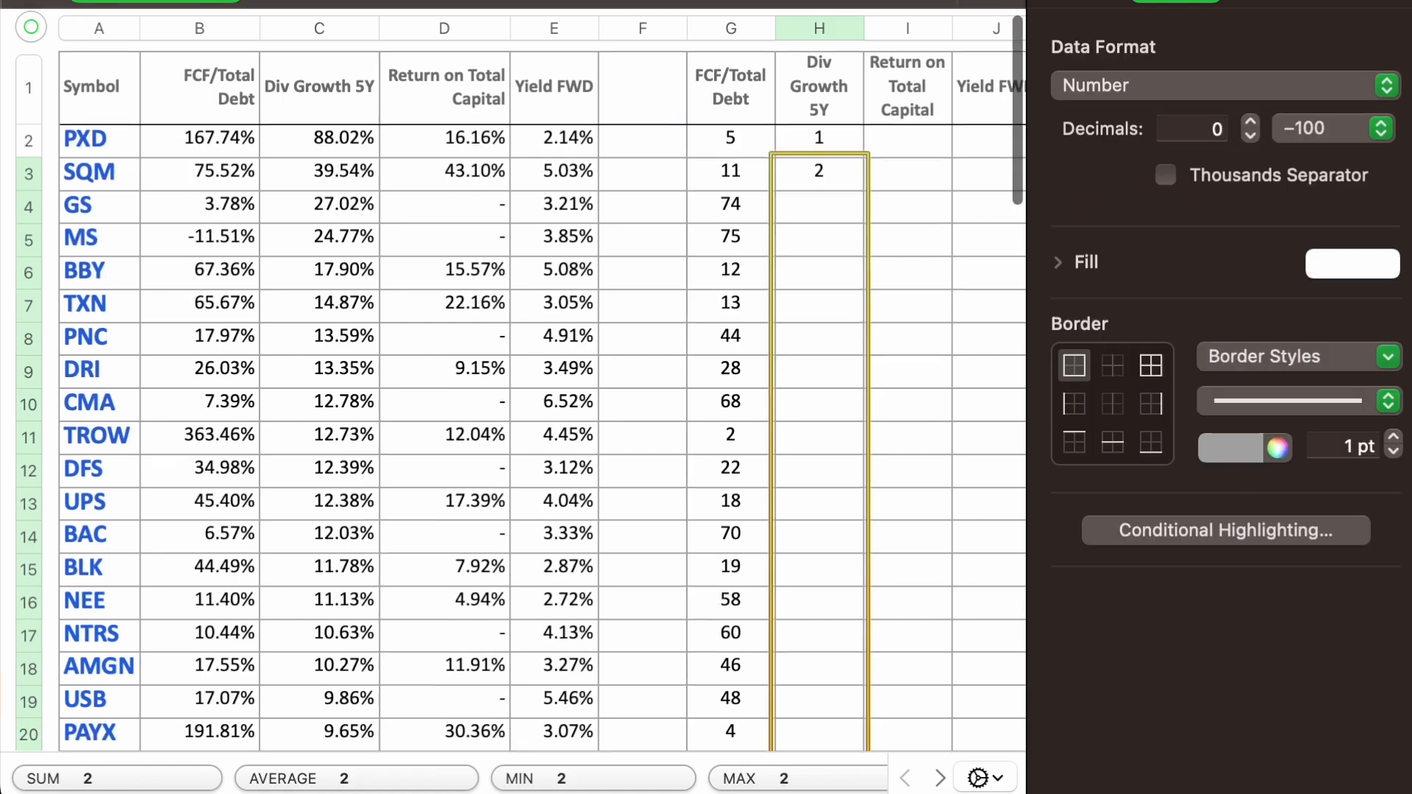
{"action": "scroll", "coordinate": [515, 397], "scroll_direction": "down", "scroll_amount": 2}
{"action": "left_click_drag", "start_coordinate": [819, 790], "coordinate": [819, 789]}
{"action": "scroll", "coordinate": [786, 618], "scroll_direction": "up", "scroll_amount": 15}
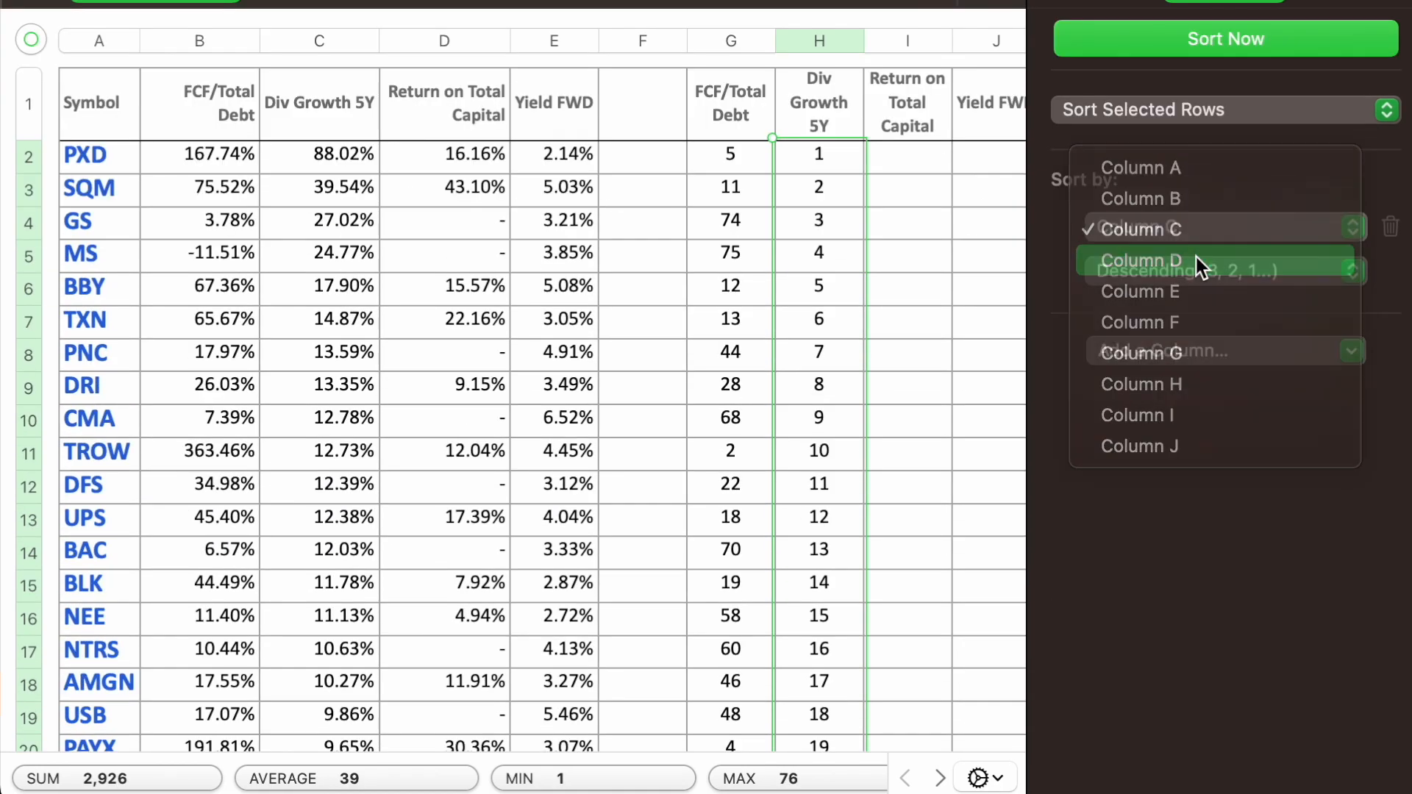
Step: Sort the rows by Return on Total Capital in descending order and start its ranking with 1 in I21 and a formula adding 1 in I22
{"action": "left_click", "coordinate": [1195, 258]}
{"action": "scroll", "coordinate": [918, 324], "scroll_direction": "down", "scroll_amount": 5}
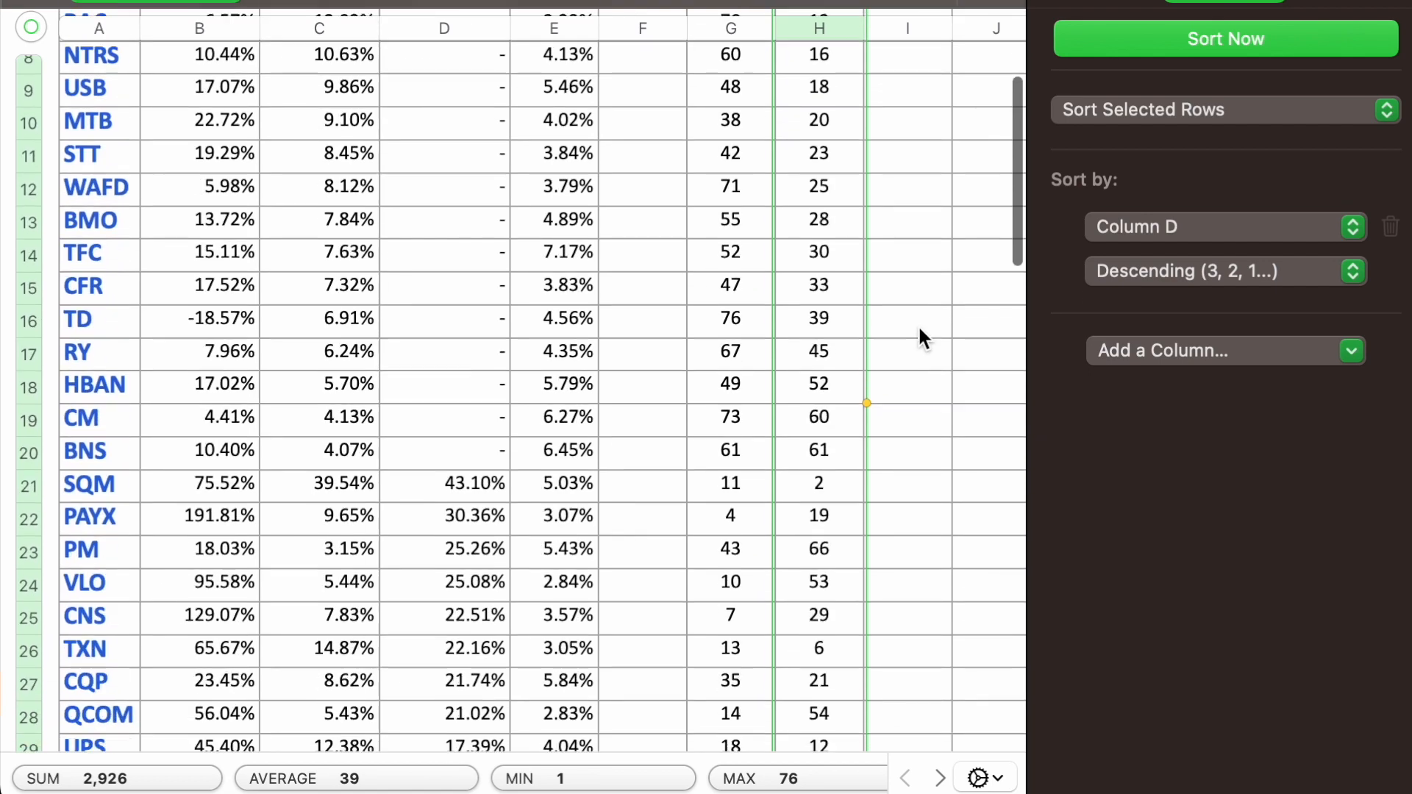
{"action": "left_click", "coordinate": [904, 474]}
{"action": "type", "text": "1"}
{"action": "key", "text": "Return"}
{"action": "type", "text": "="}
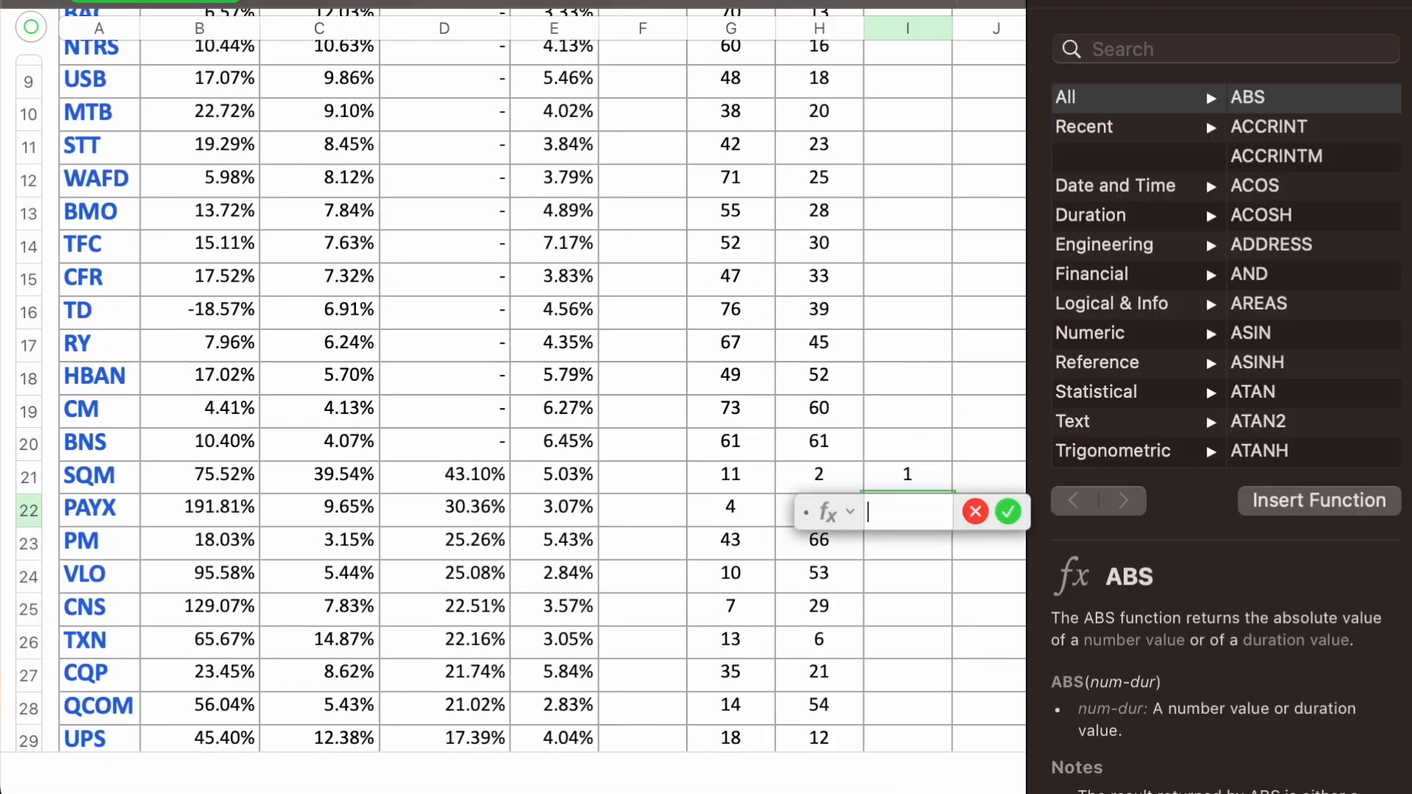
{"action": "left_click", "coordinate": [908, 473]}
{"action": "type", "text": "+1"}
{"action": "key", "text": "Return"}
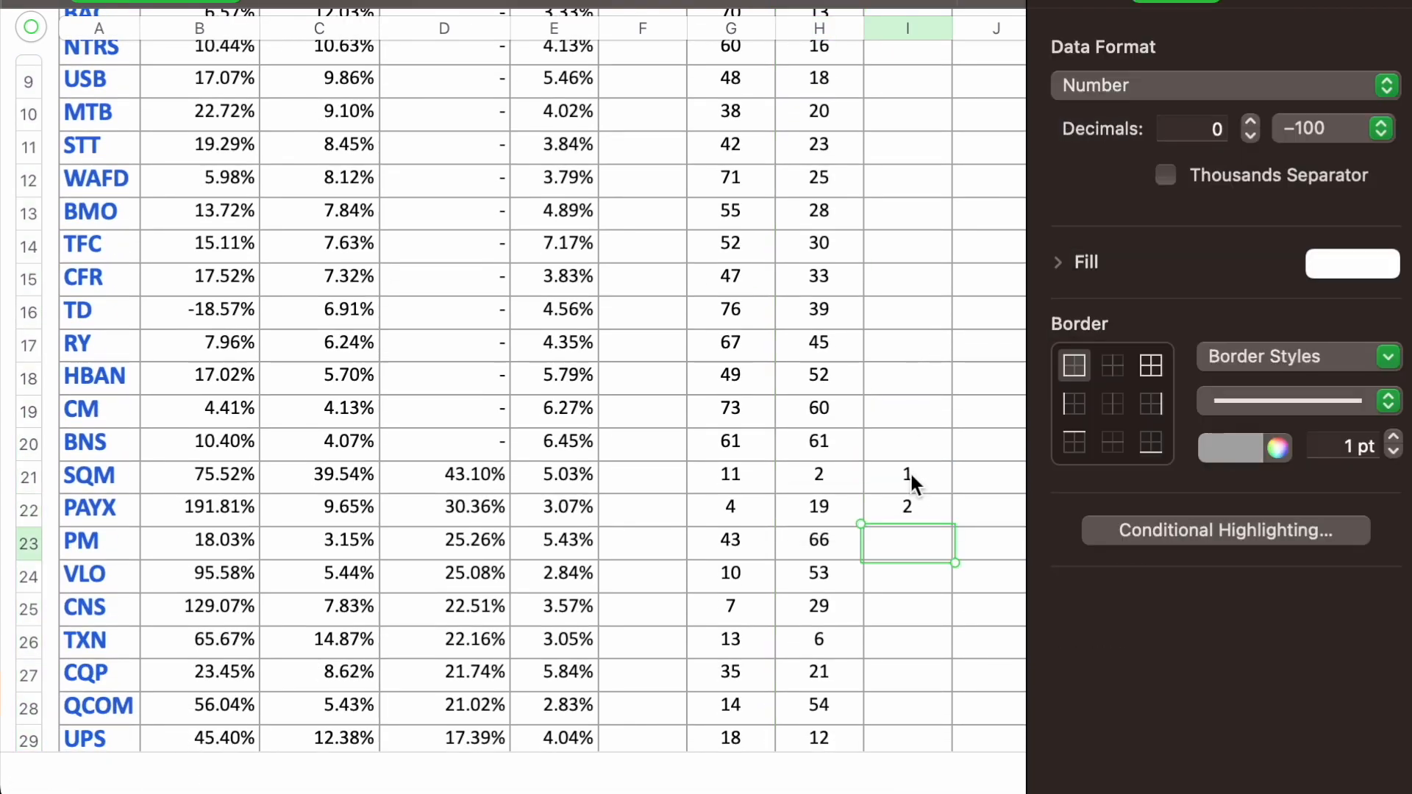
Step: Fill the ranking formula from I22 down to row 77 and enter rank 58 for the rows without a Return on Total Capital value
{"action": "left_click", "coordinate": [910, 509]}
{"action": "left_click_drag", "start_coordinate": [909, 524], "coordinate": [912, 748]}
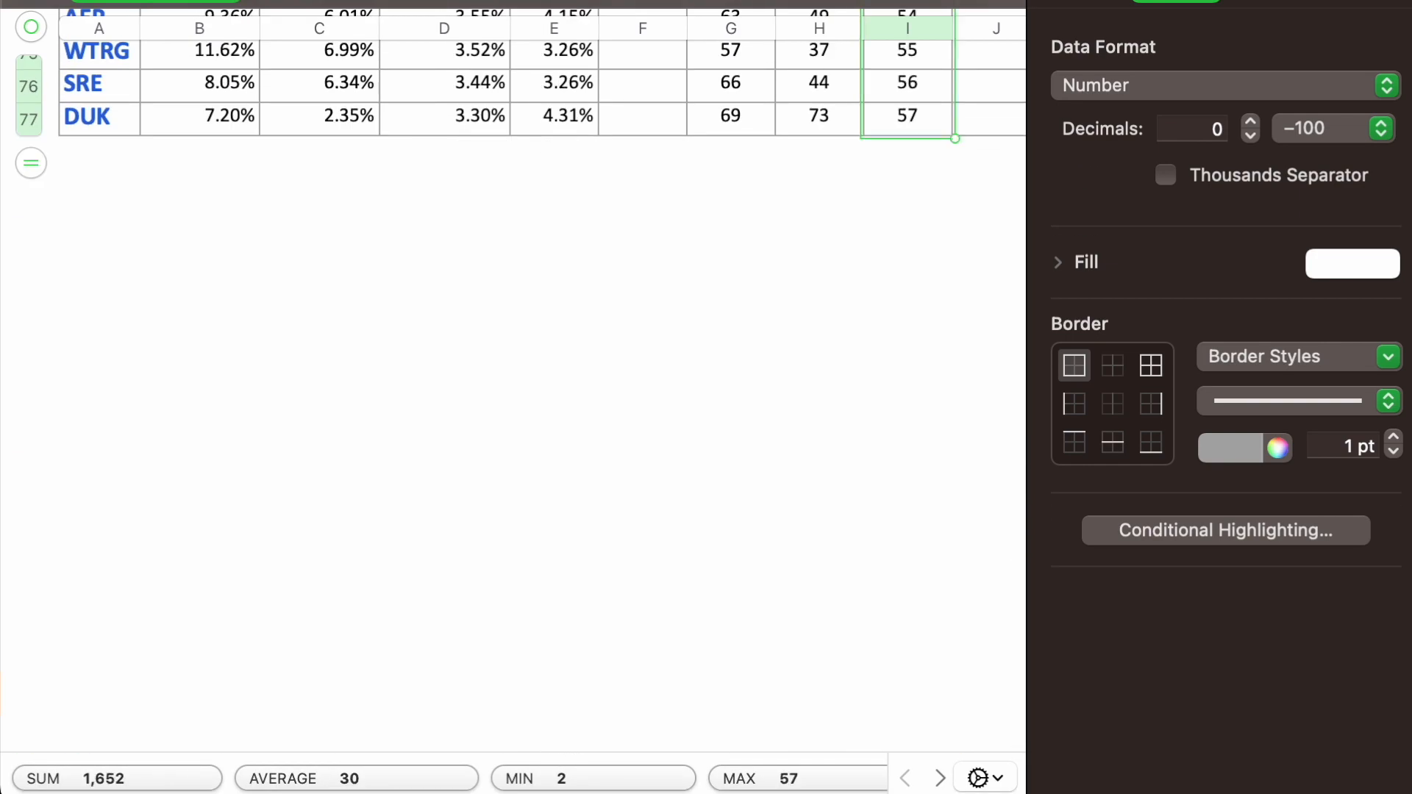
{"action": "scroll", "coordinate": [864, 442], "scroll_direction": "up", "scroll_amount": 20}
{"action": "left_click", "coordinate": [899, 159]}
{"action": "type", "text": "58"}
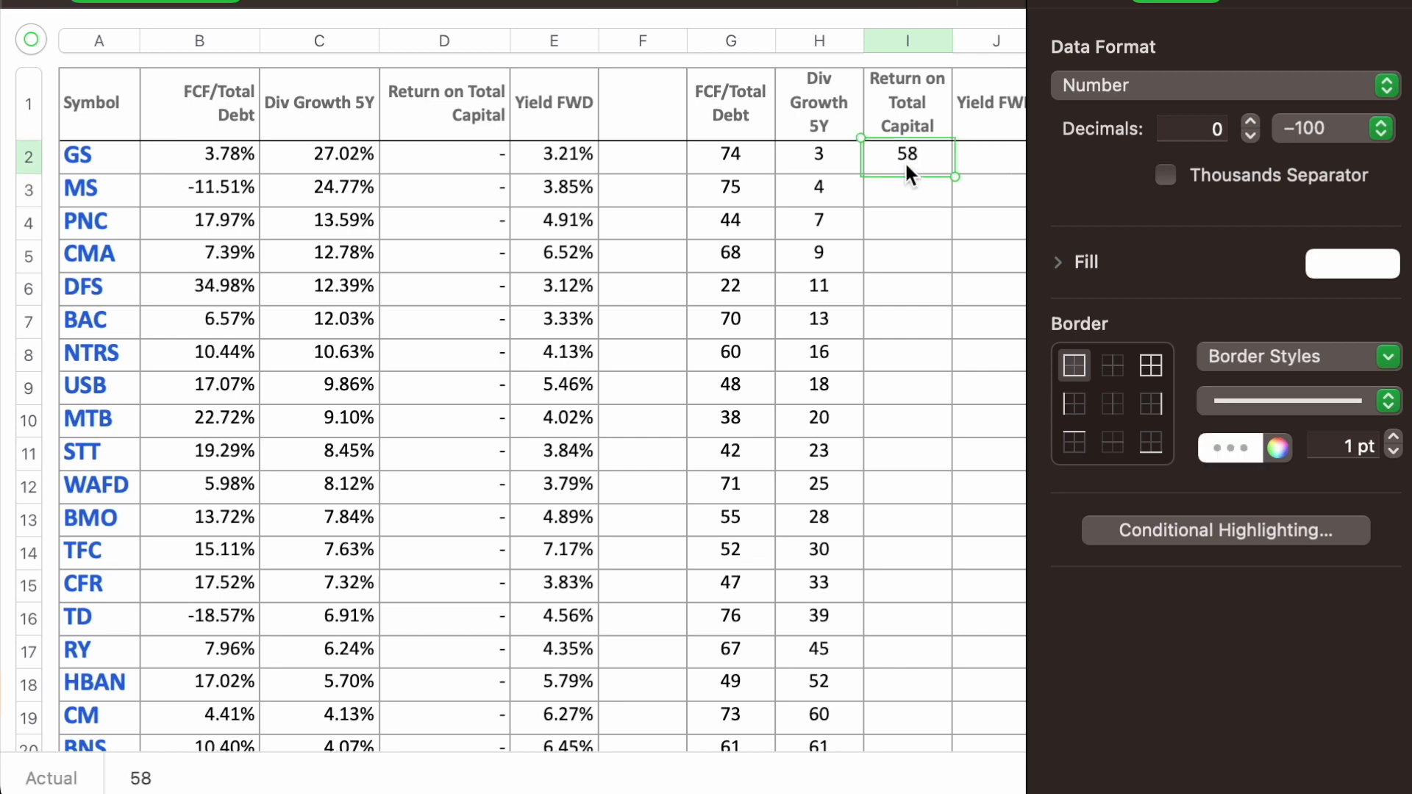
{"action": "left_click_drag", "start_coordinate": [909, 175], "coordinate": [914, 498]}
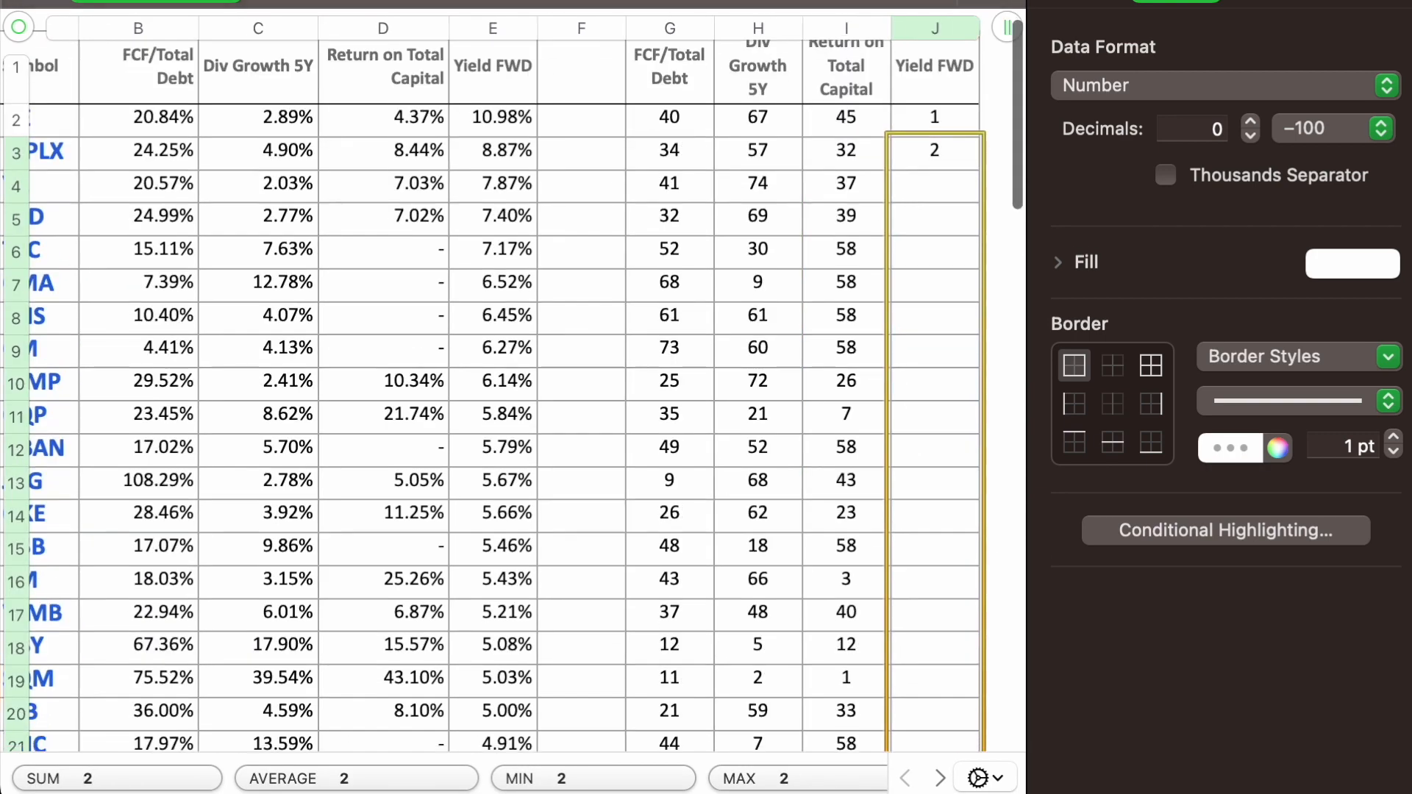
Step: Fill the Yield FWD ranks down column J to row 77
{"action": "scroll", "coordinate": [514, 397], "scroll_direction": "down", "scroll_amount": 5}
{"action": "left_click_drag", "start_coordinate": [934, 779], "coordinate": [933, 788]}
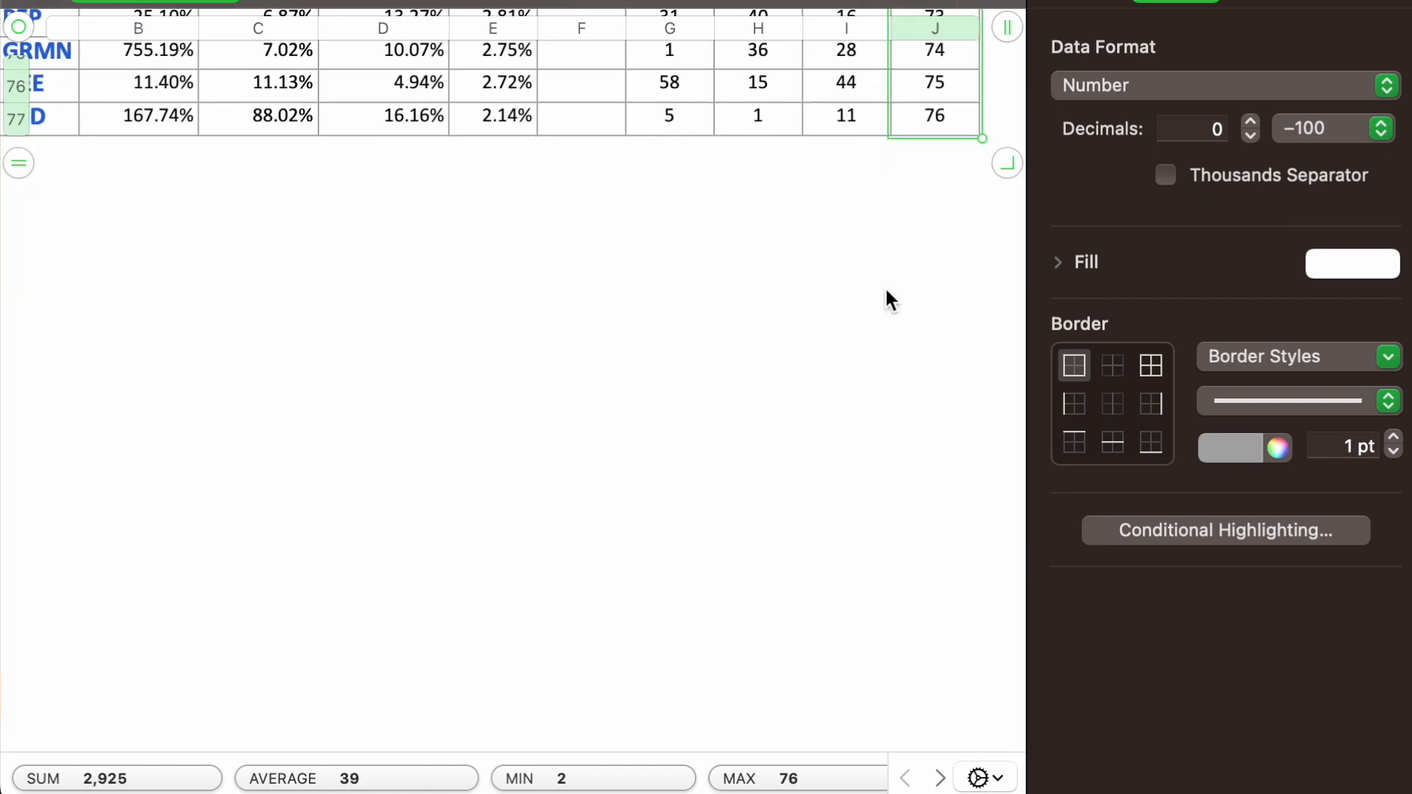
Step: Add a column K headed "Combined" and enter a SUM formula in K2 that adds the four ranks in G2 to J2
{"action": "scroll", "coordinate": [886, 289], "scroll_direction": "up", "scroll_amount": 20}
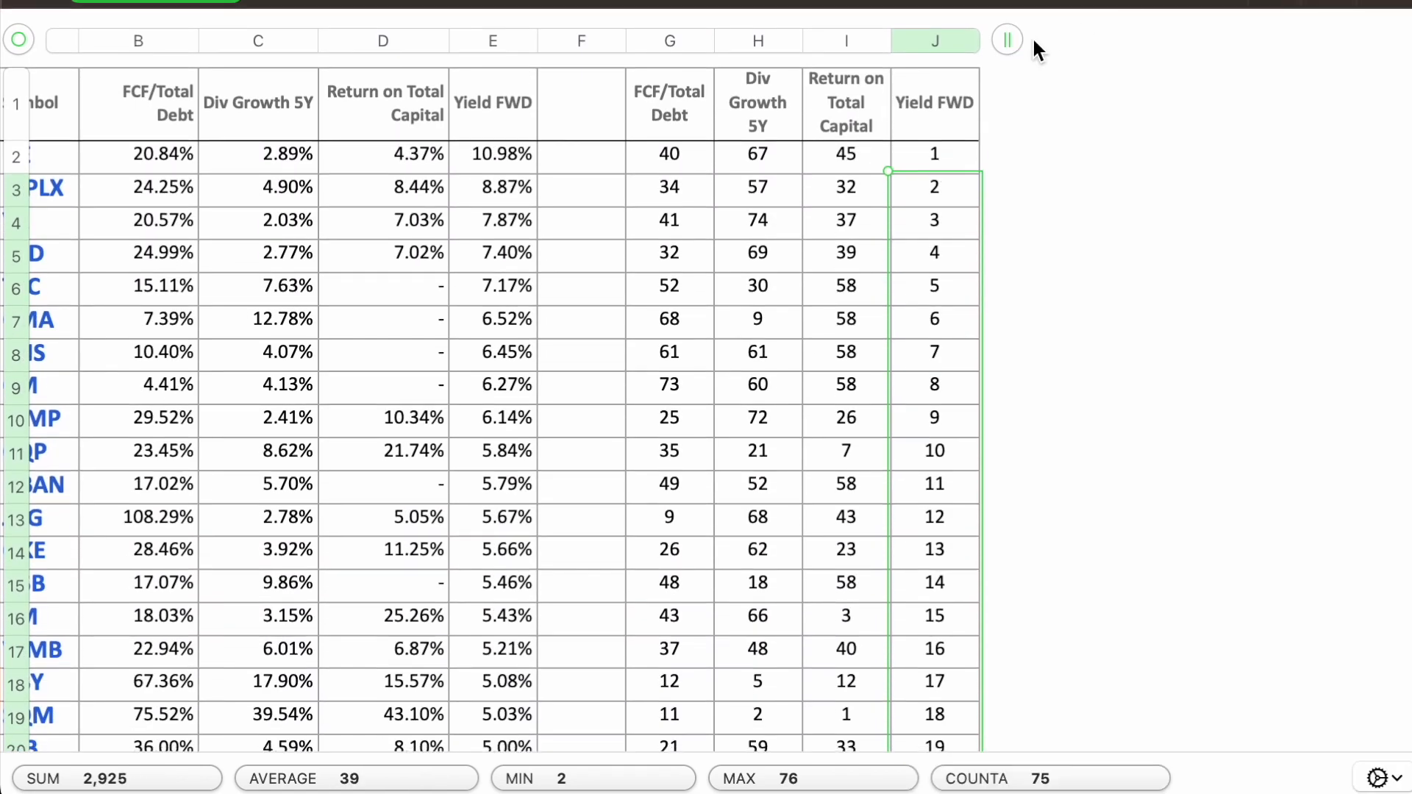
{"action": "left_click", "coordinate": [1007, 38]}
{"action": "left_click", "coordinate": [1024, 103]}
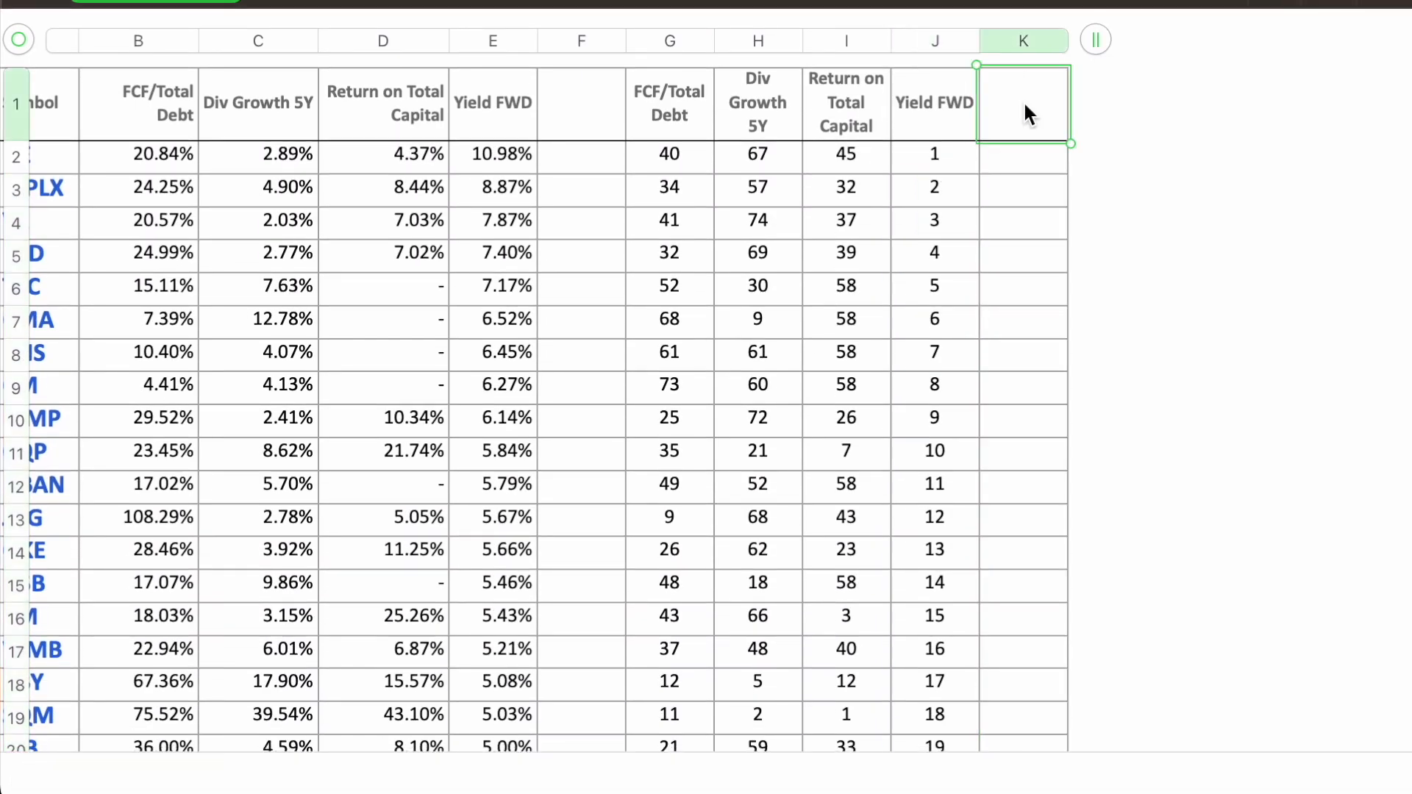
{"action": "type", "text": "Combined"}
{"action": "key", "text": "Return"}
{"action": "type", "text": "=SUM"}
{"action": "left_click_drag", "start_coordinate": [907, 144], "coordinate": [691, 152]}
{"action": "key", "text": "Return"}
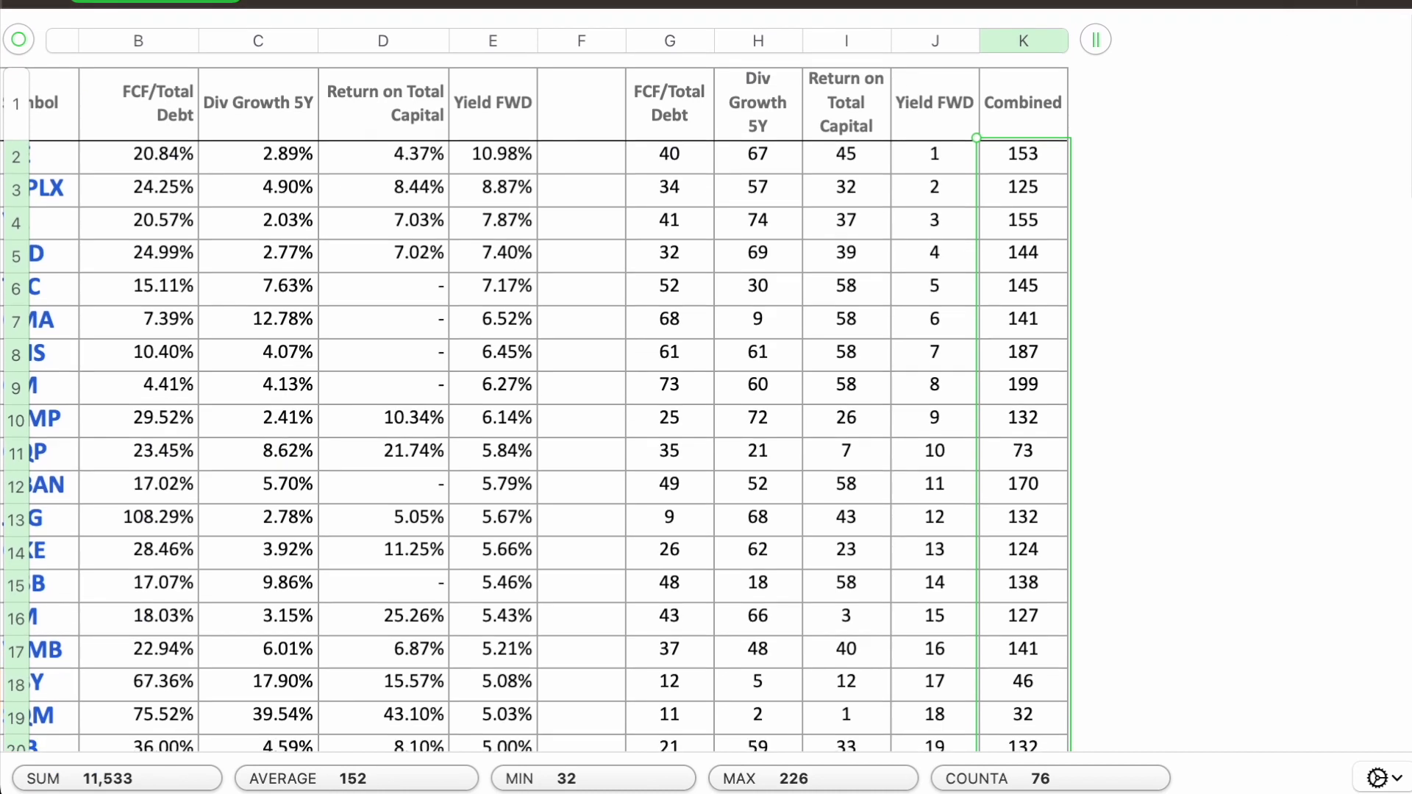
Step: Sort the rows by the Combined score in column K in ascending order and bring the top-ranked symbols into view
{"action": "left_click", "coordinate": [1360, 0]}
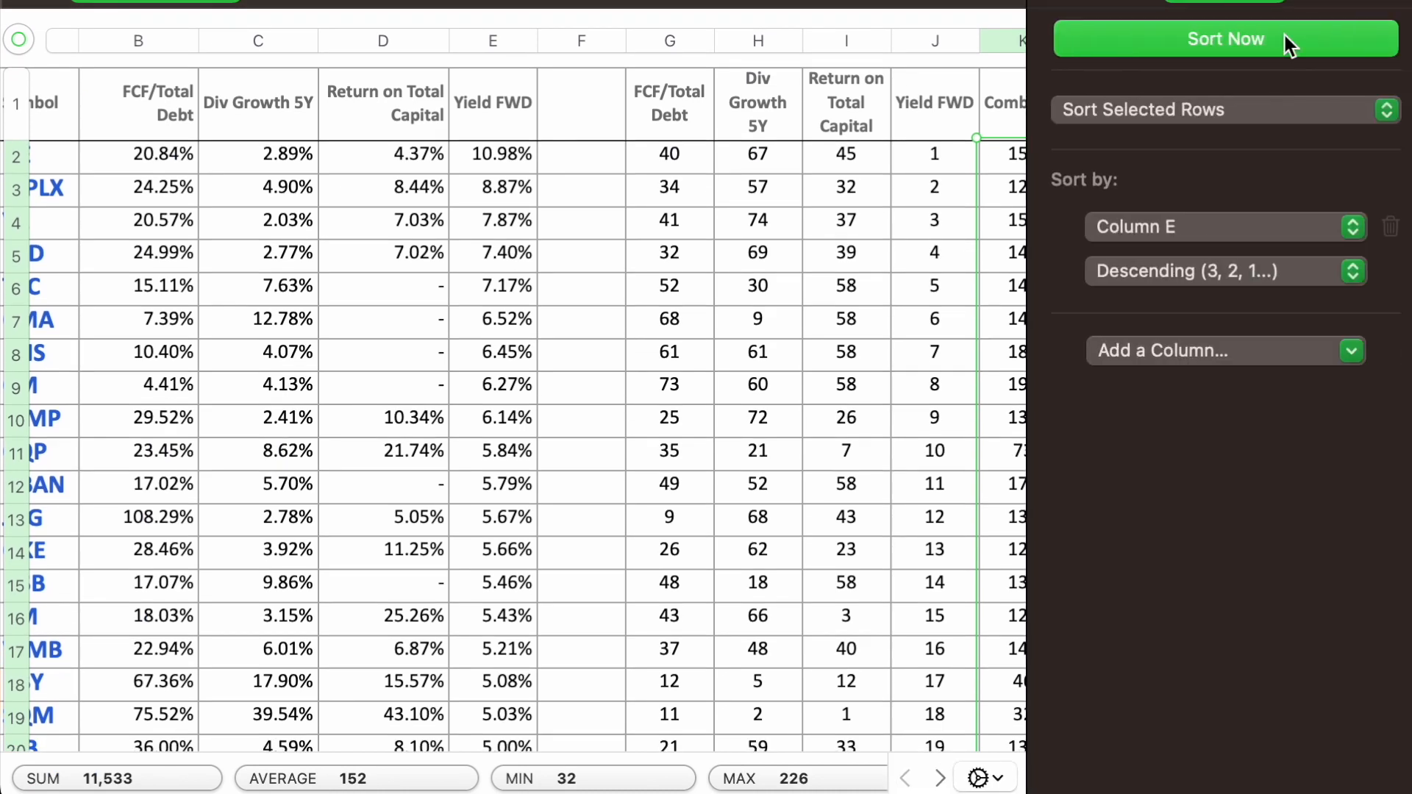
{"action": "left_click", "coordinate": [1198, 226]}
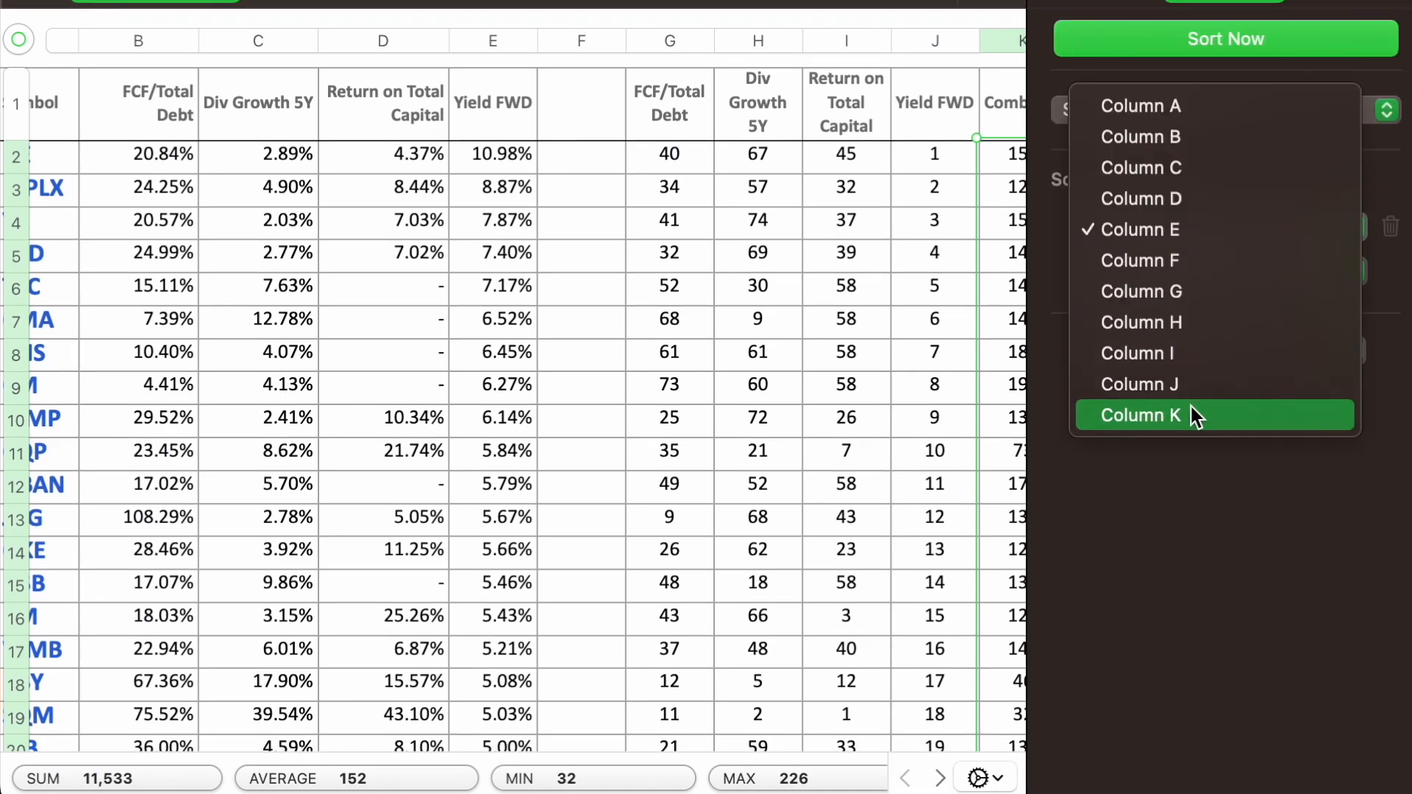
{"action": "left_click", "coordinate": [1189, 412]}
{"action": "left_click", "coordinate": [1203, 280]}
{"action": "left_click", "coordinate": [1200, 240]}
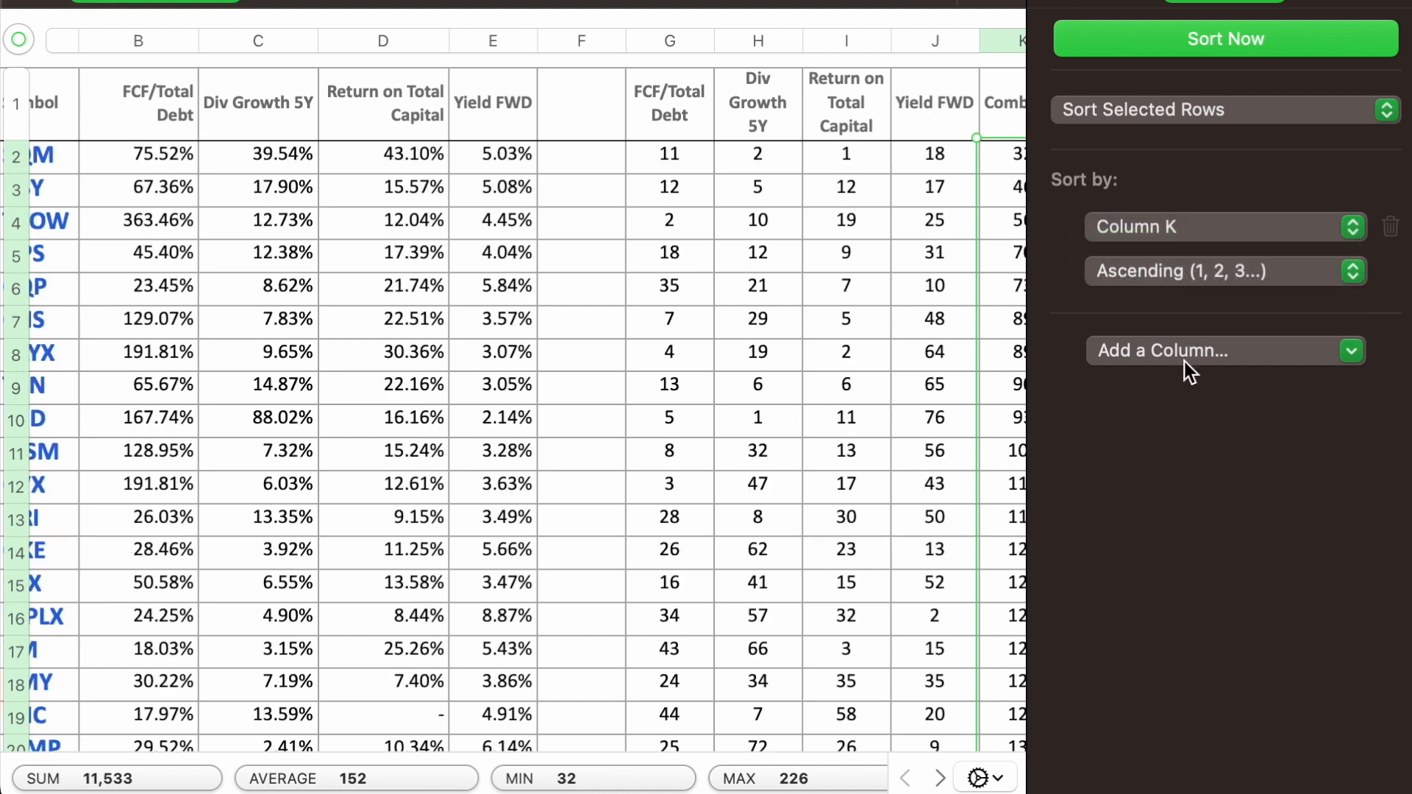
{"action": "left_click", "coordinate": [1184, 359]}
{"action": "left_click", "coordinate": [1192, 518]}
{"action": "left_click", "coordinate": [1213, 399]}
{"action": "left_click", "coordinate": [1205, 429]}
{"action": "left_click", "coordinate": [1369, 2]}
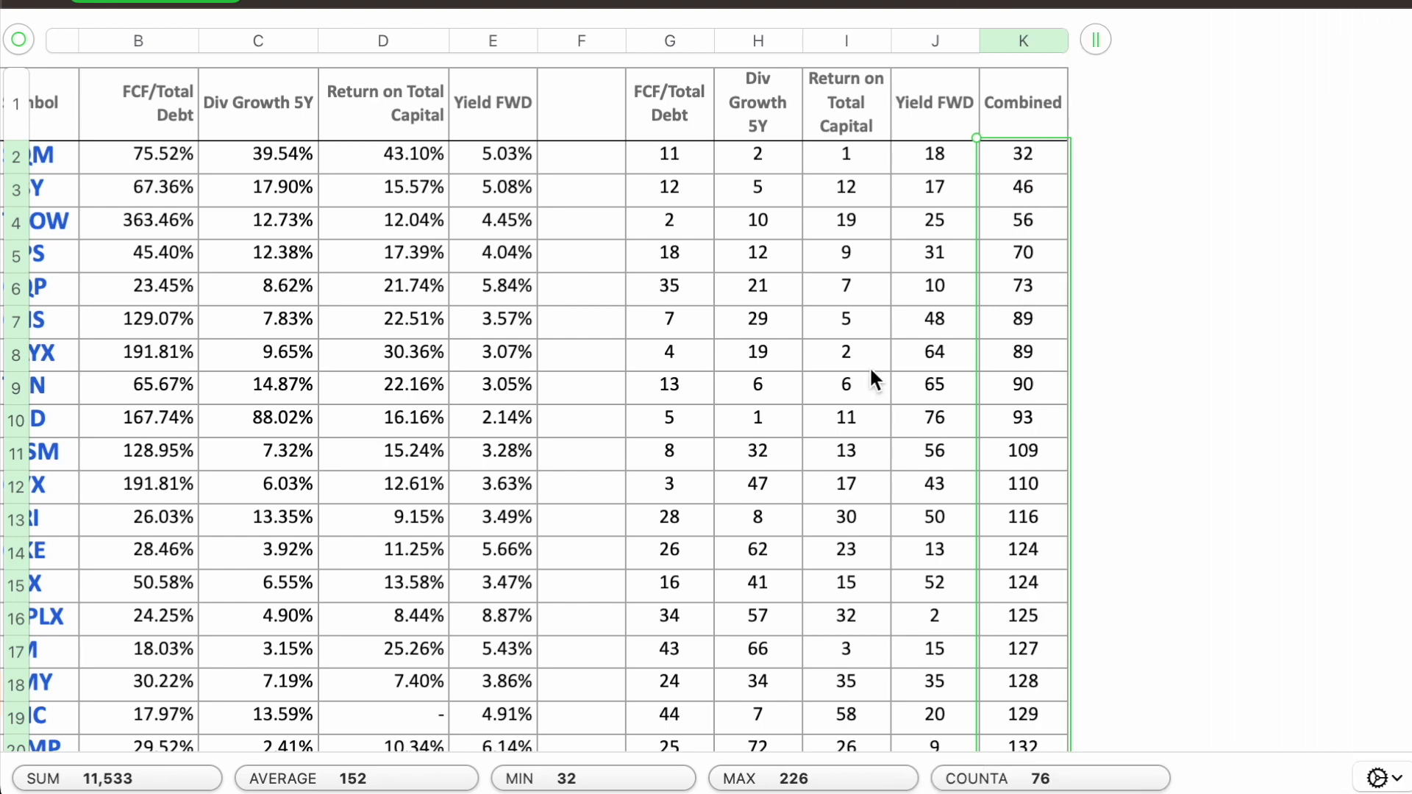
{"action": "scroll", "coordinate": [871, 381], "scroll_direction": "left", "scroll_amount": 2}
{"action": "scroll", "coordinate": [871, 381], "scroll_direction": "down", "scroll_amount": 2}
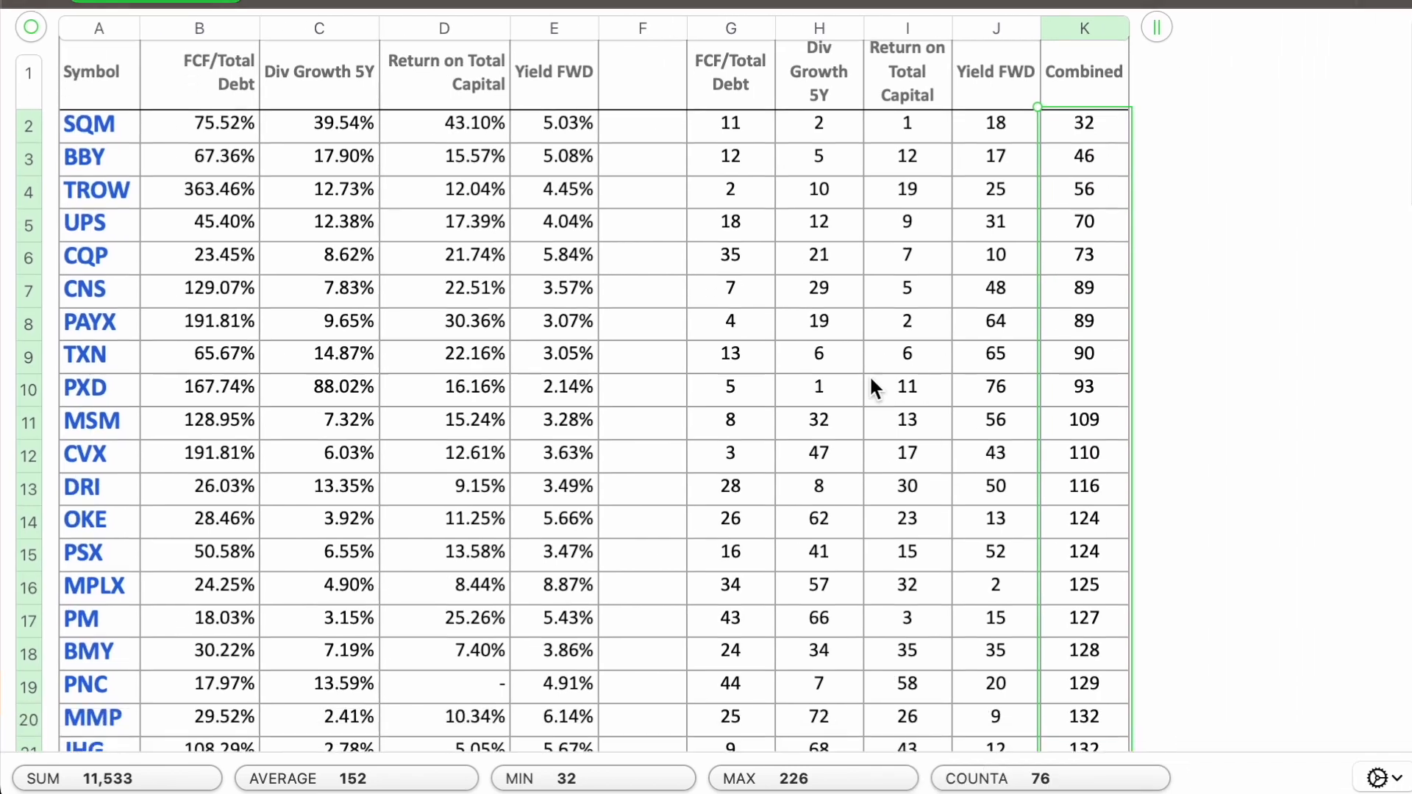